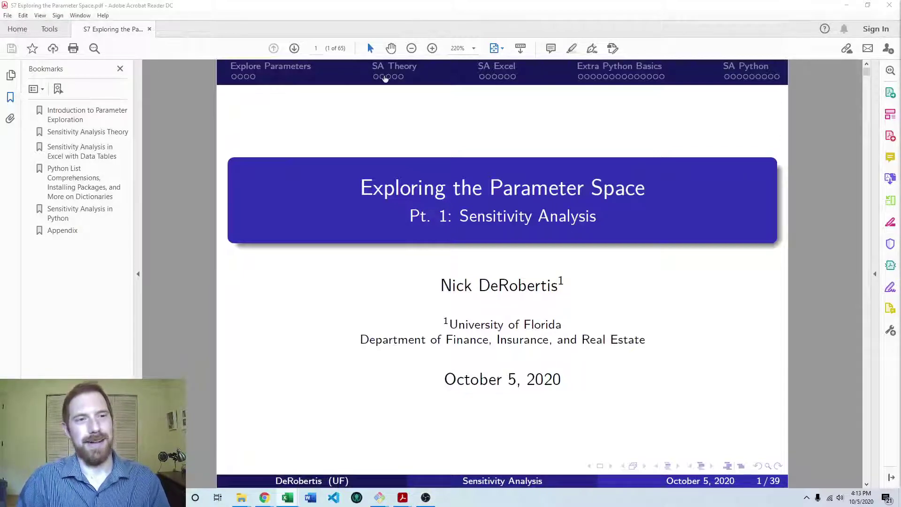
Step: Go through the sensitivity analysis slides from the formal theory to the Conditional Formatting in Excel slide
click(384, 77)
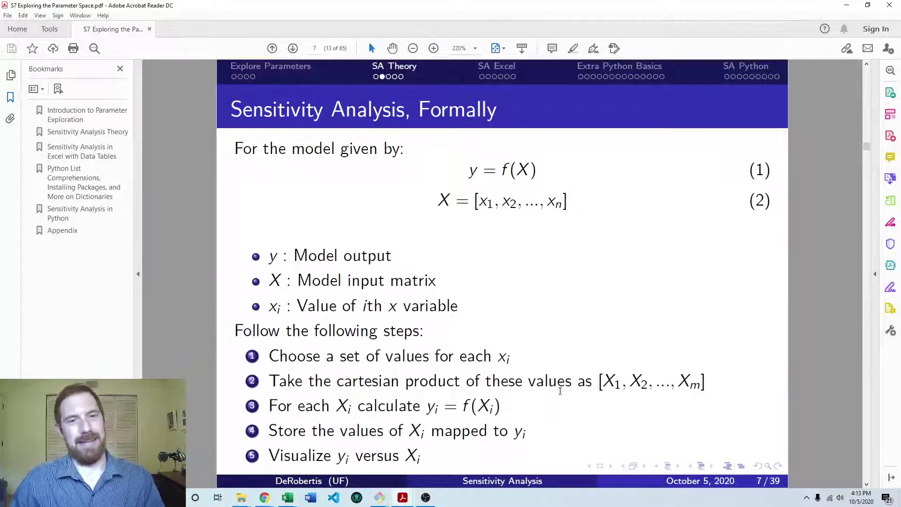
scroll(794, 263, down, 1)
scroll(794, 263, down, 1)
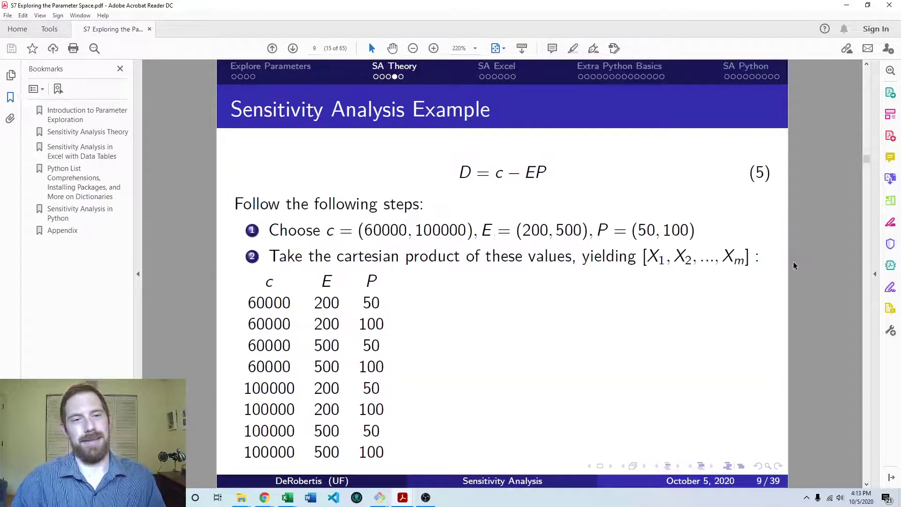
scroll(794, 262, down, 1)
scroll(794, 266, down, 1)
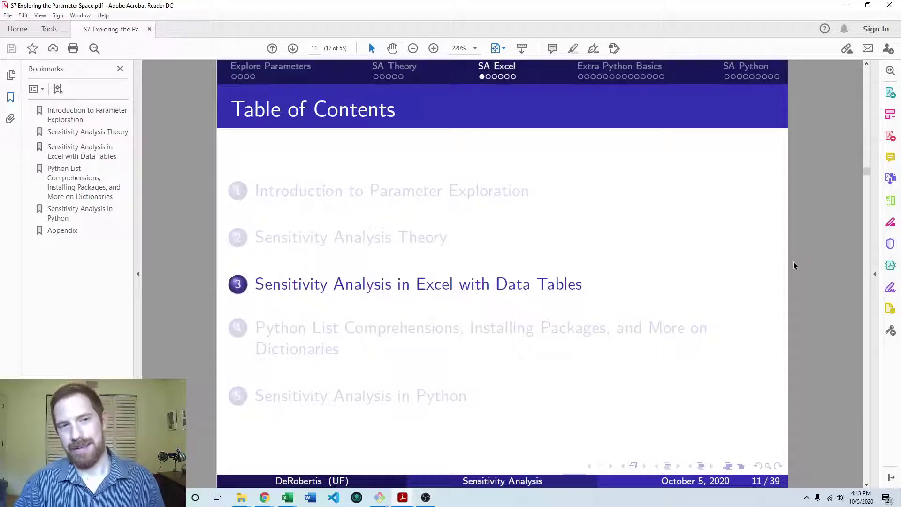
scroll(794, 265, down, 1)
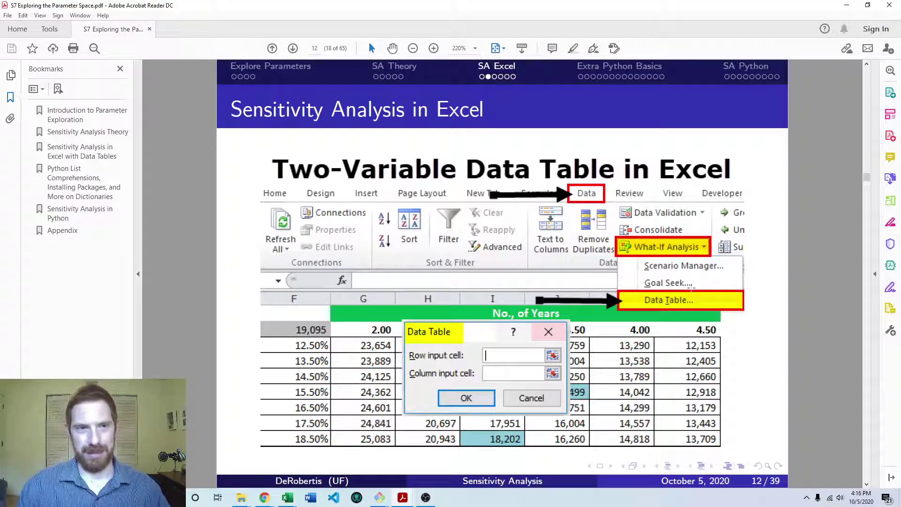
key(Page_Down)
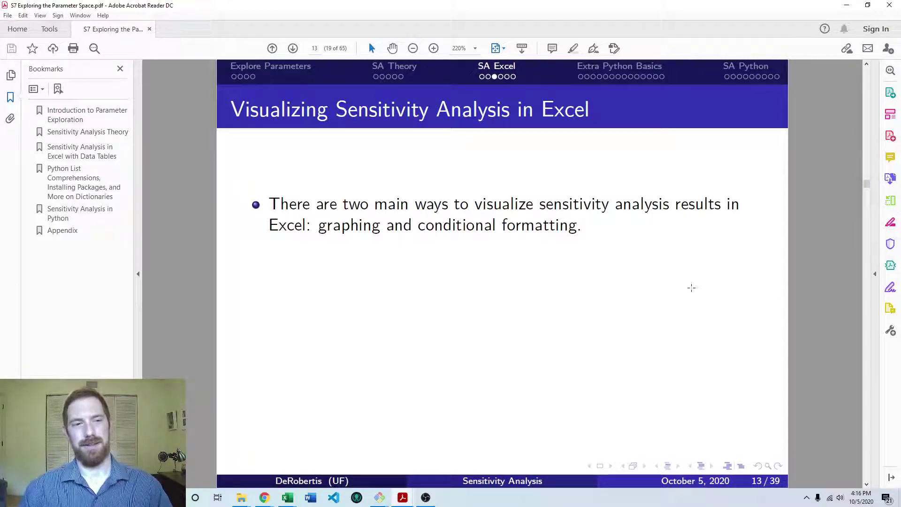
key(Right)
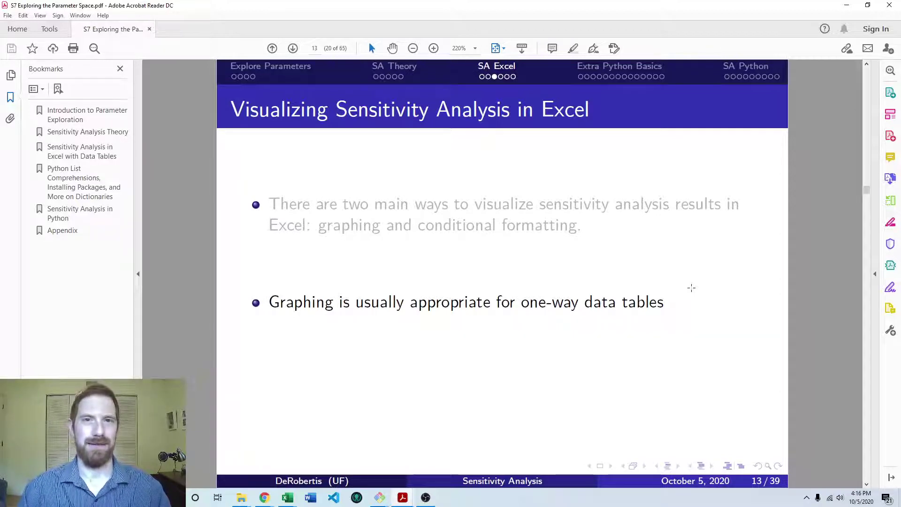
key(Right)
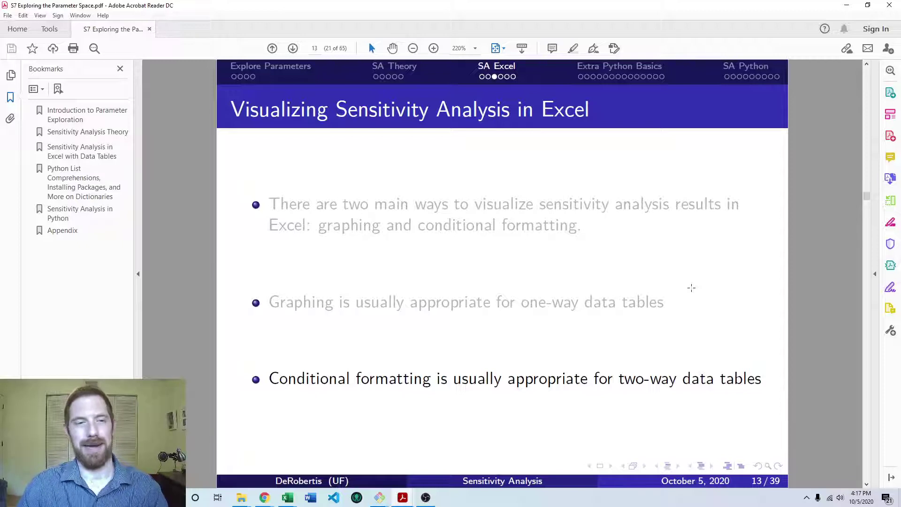
key(Right)
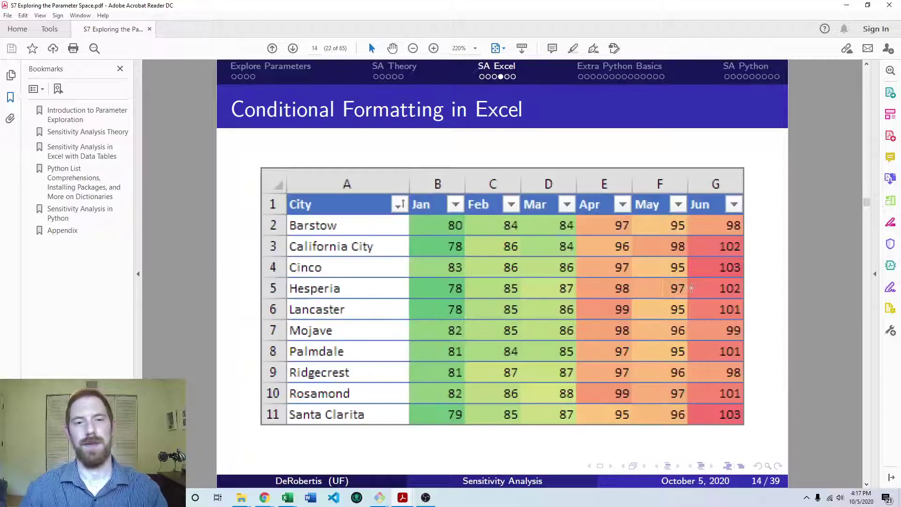
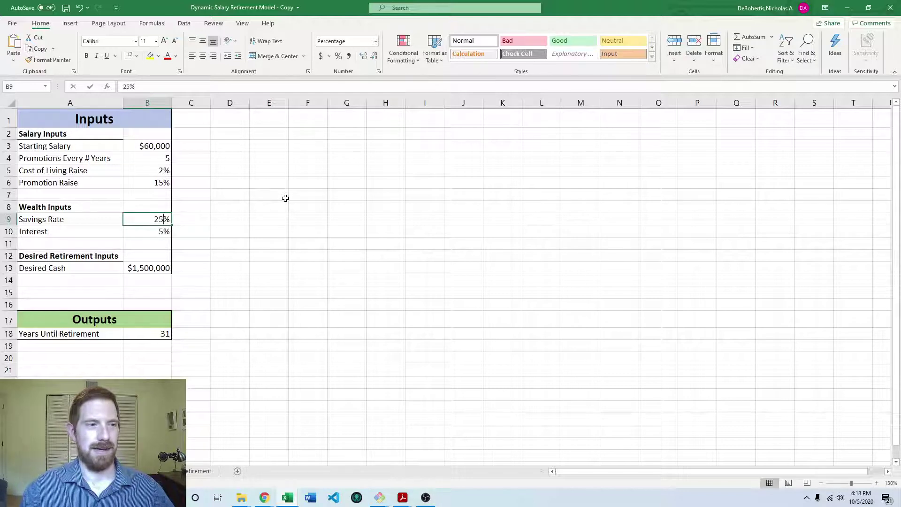
Step: Set the Savings Rate input in B9 to 25%
key(Return)
drag(263, 131, 421, 322)
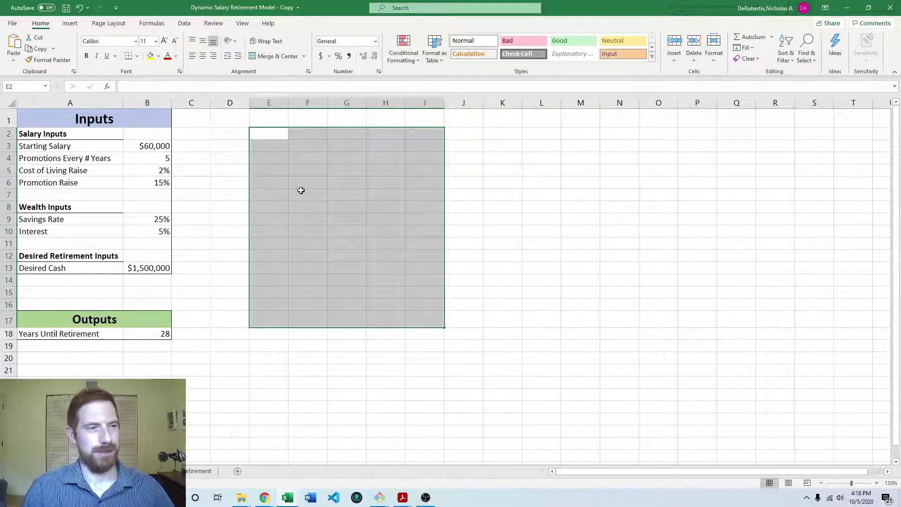
click(147, 217)
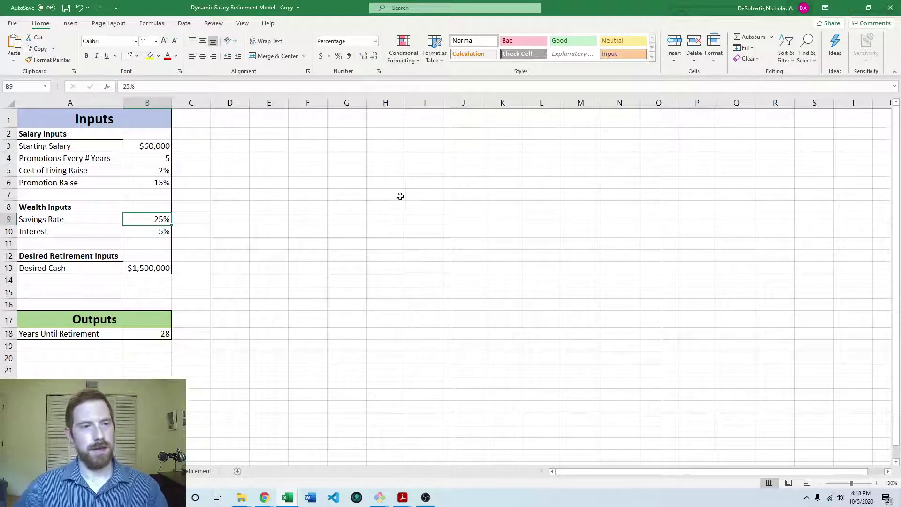
Step: Link cell F4 to the Years Until Retirement output with the formula =B18
click(298, 157)
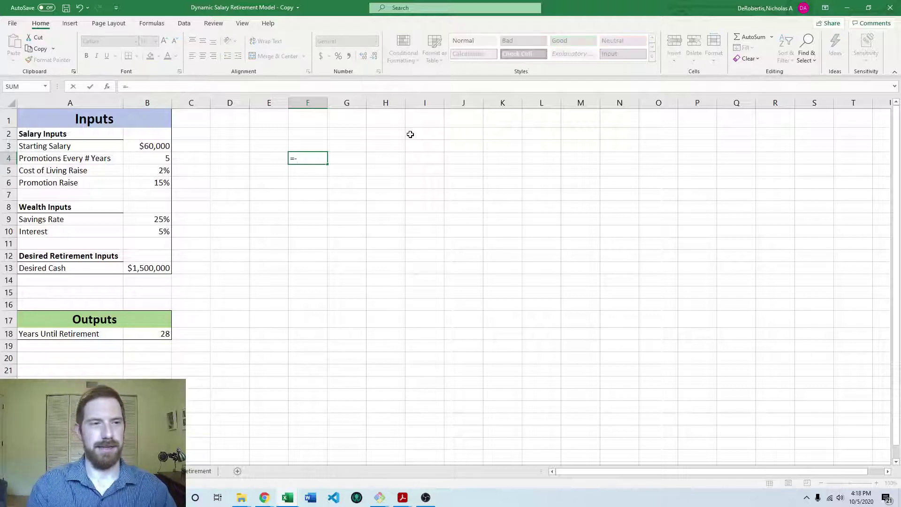
click(163, 332)
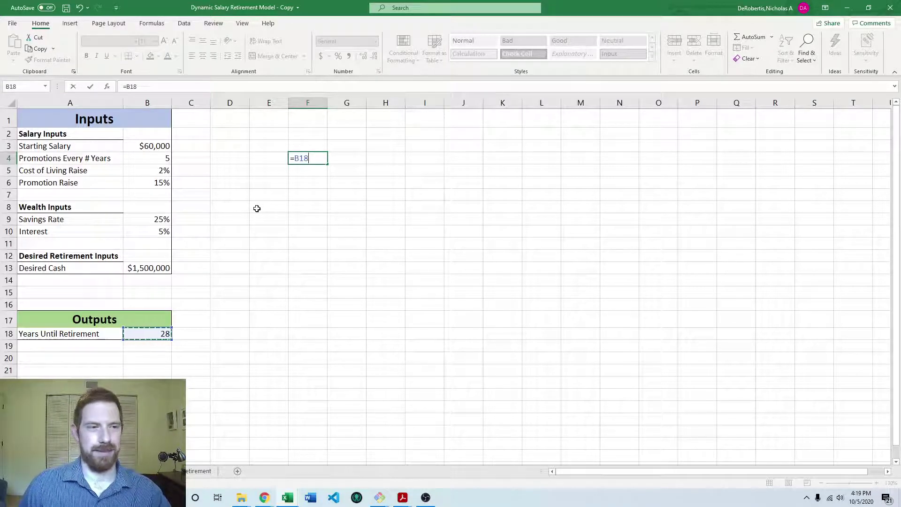
key(Return)
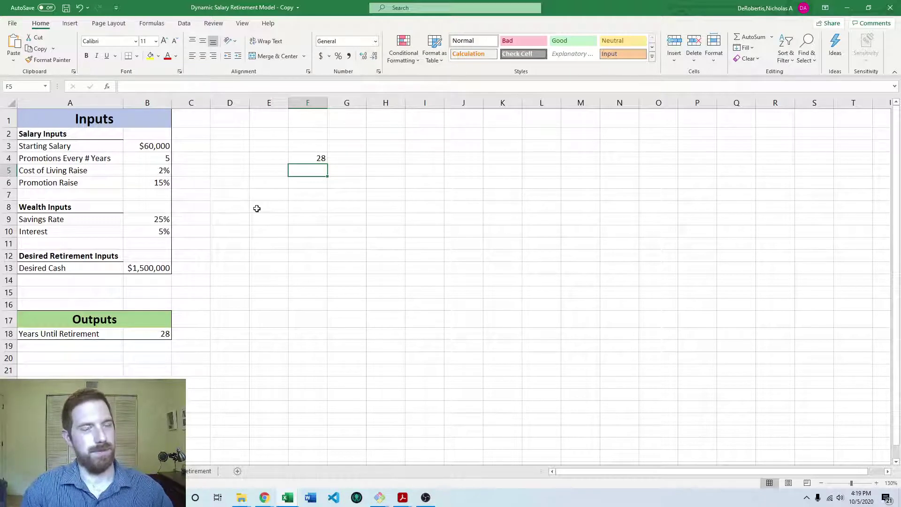
Step: Enter the first two savings rates for the data table, 5% in E5 and 10% in E6
key(Left)
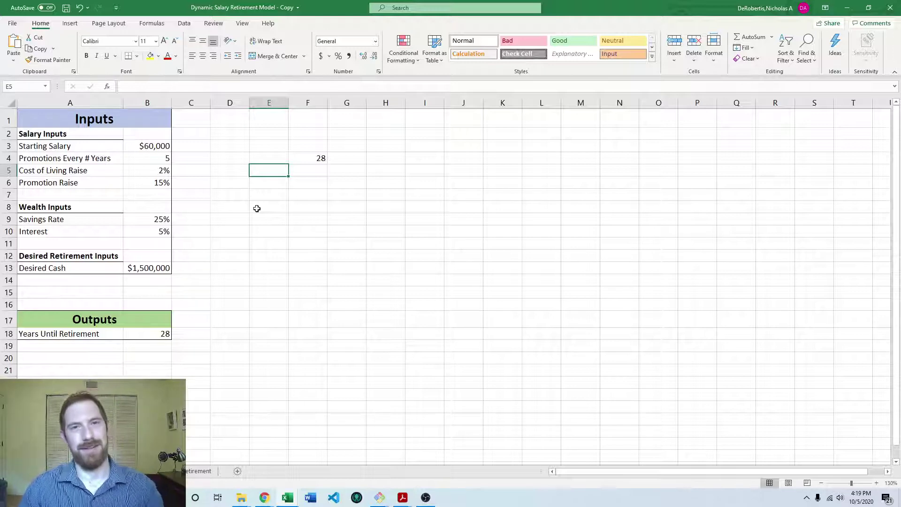
key(Left)
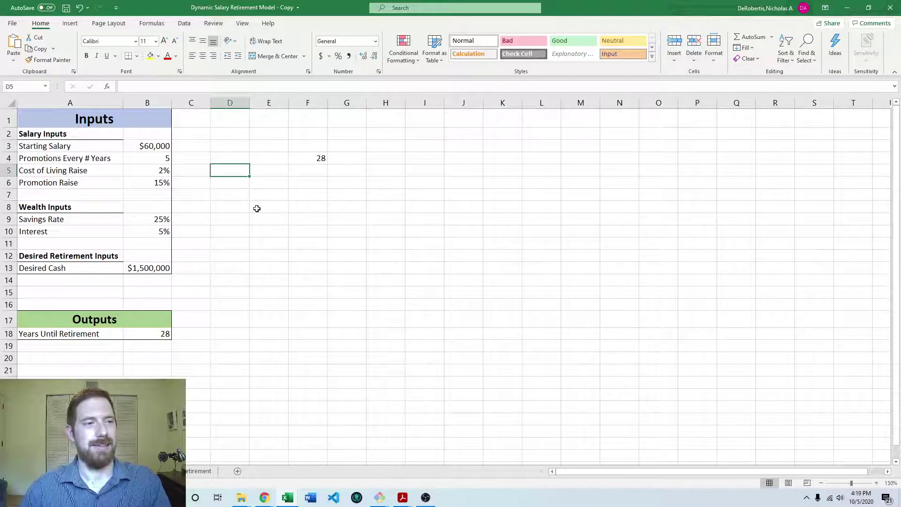
key(Left)
key(Right)
key(Right)
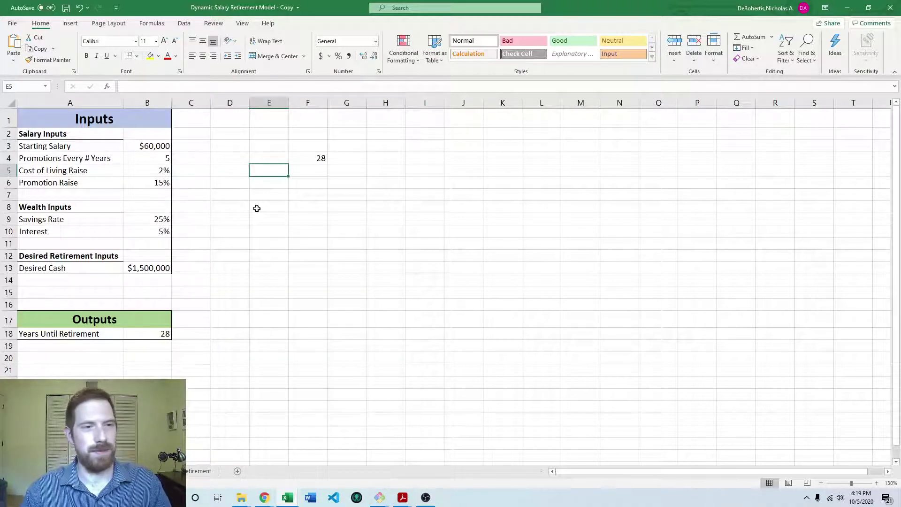
text(5%)
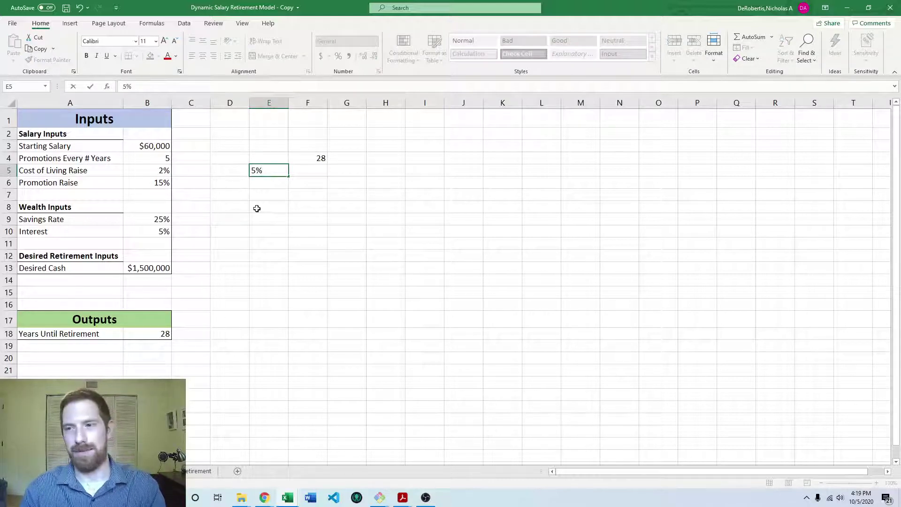
key(Return)
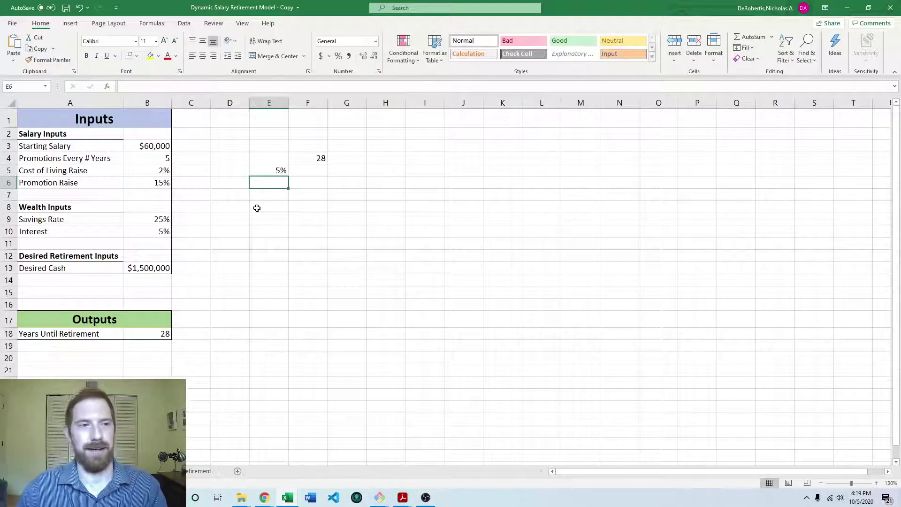
text(10%)
key(Return)
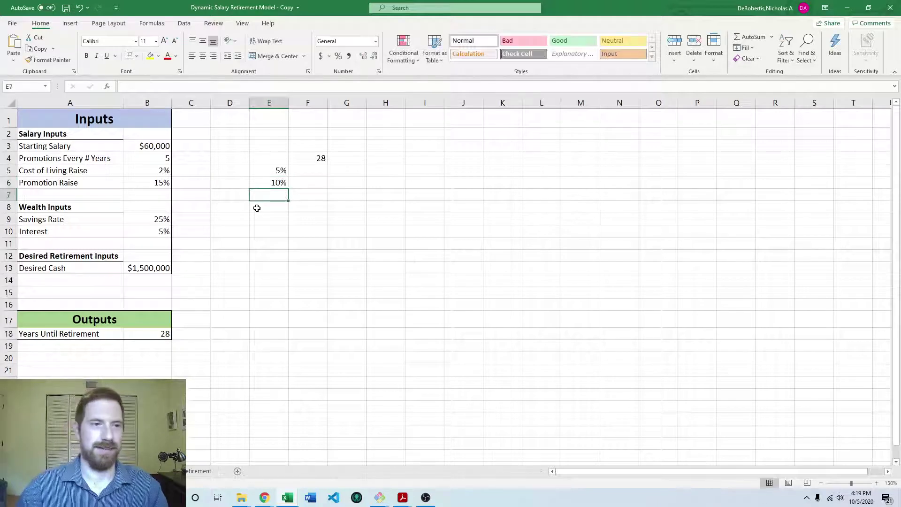
Step: Extend the savings rate series from E5:E6 down to E18, ending at 70%
drag(275, 171, 277, 183)
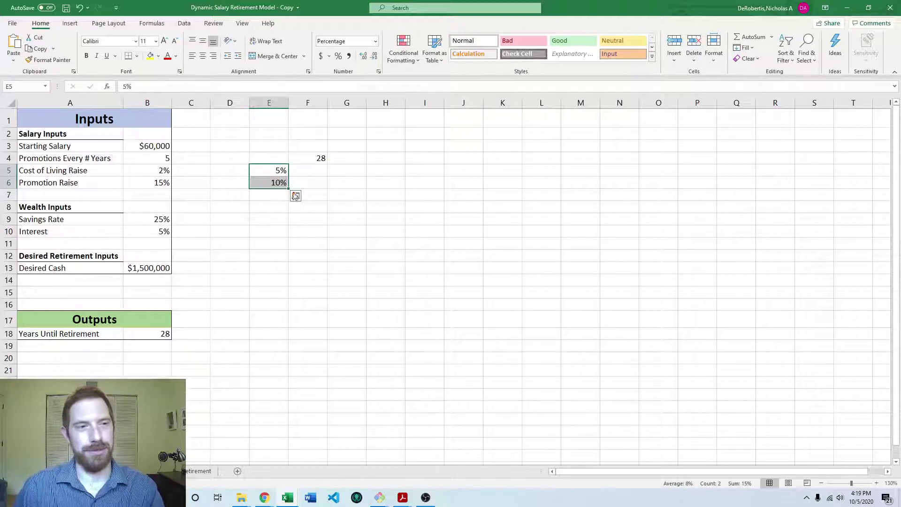
drag(288, 188, 287, 338)
click(334, 279)
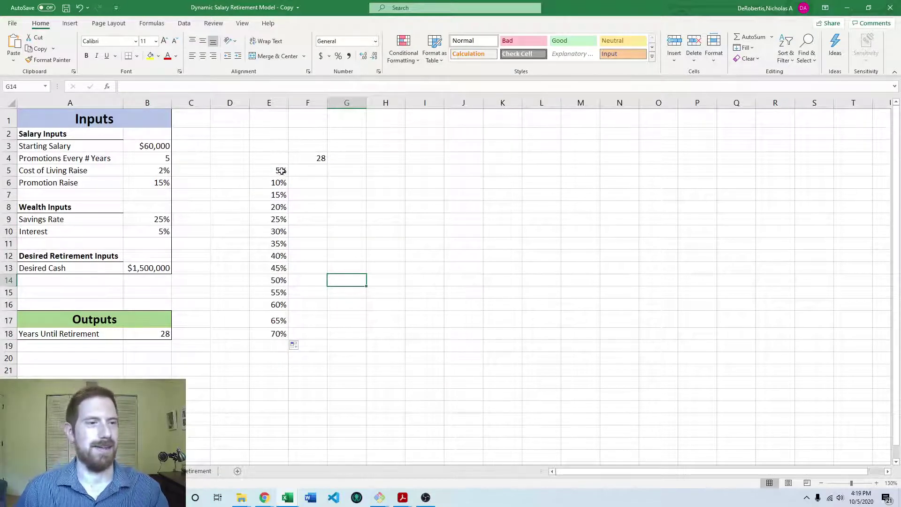
click(315, 171)
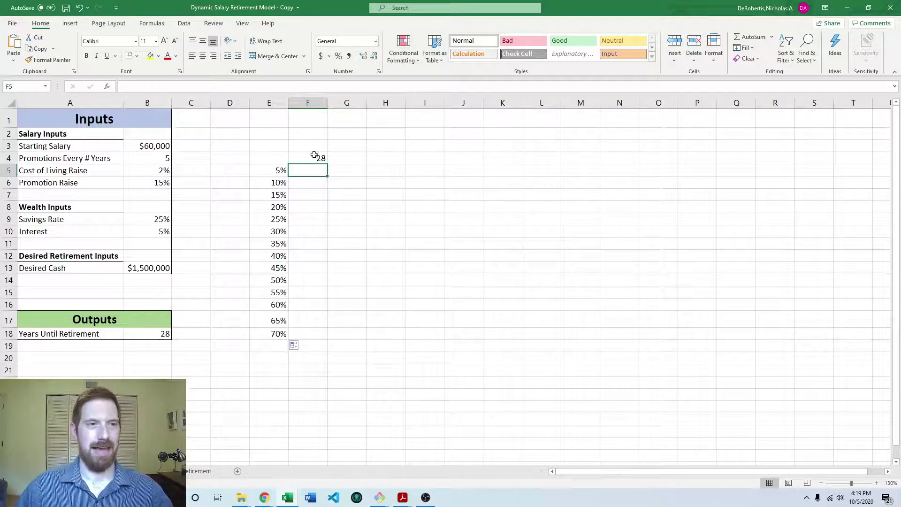
drag(281, 155, 298, 336)
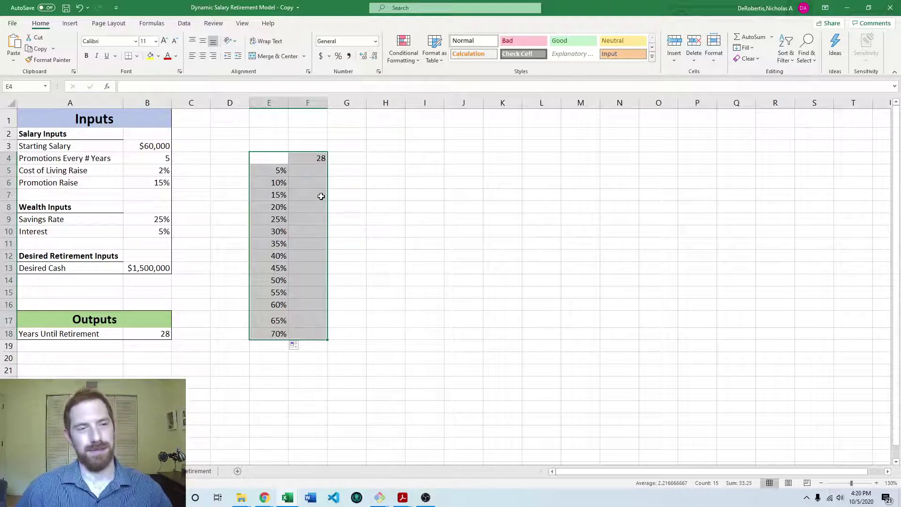
click(307, 160)
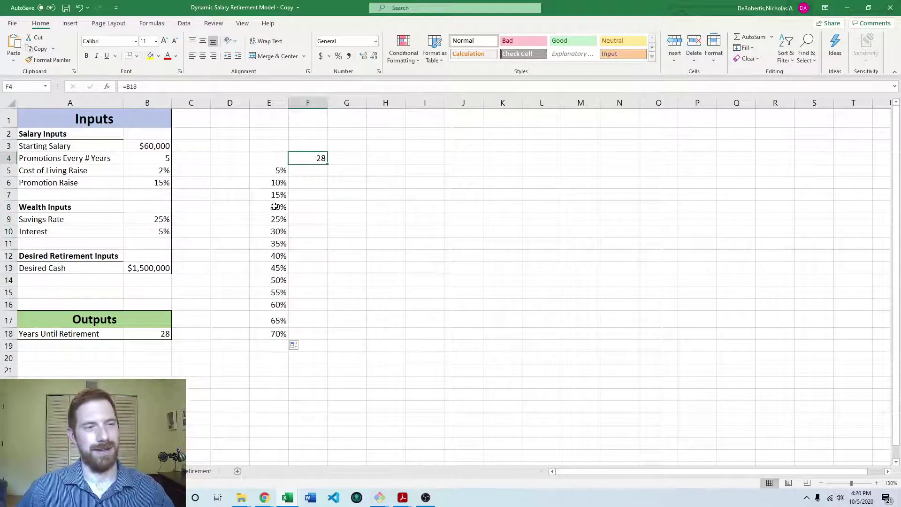
click(332, 195)
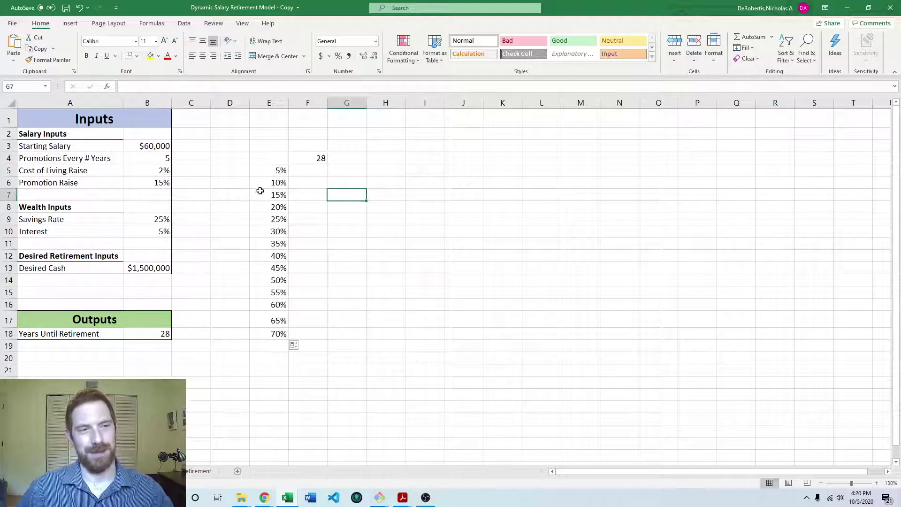
Step: Create a one-way What-If data table over E4:F18 with the Savings Rate cell B9 as the column input cell
drag(272, 157, 324, 335)
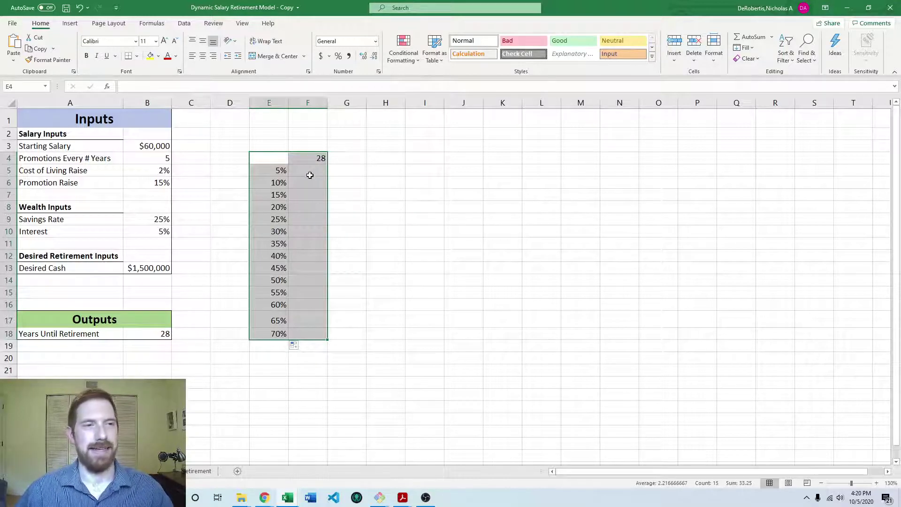
click(188, 26)
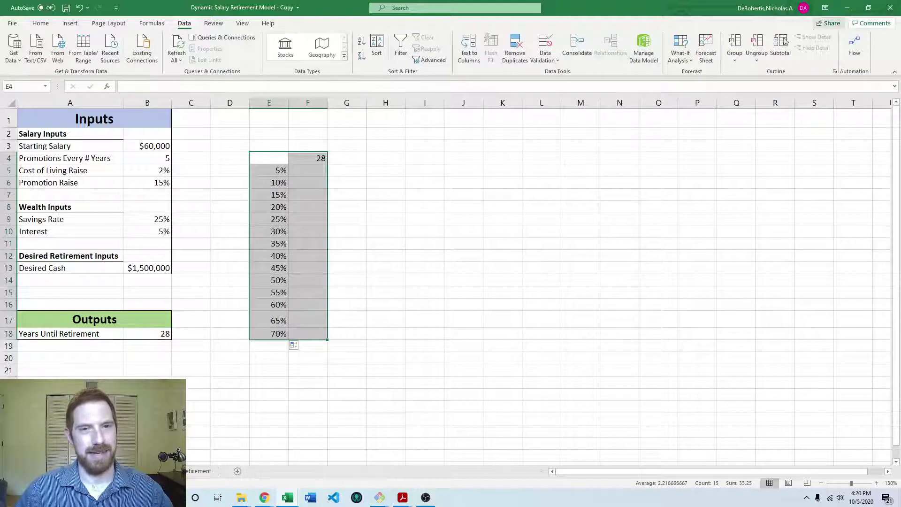
click(689, 50)
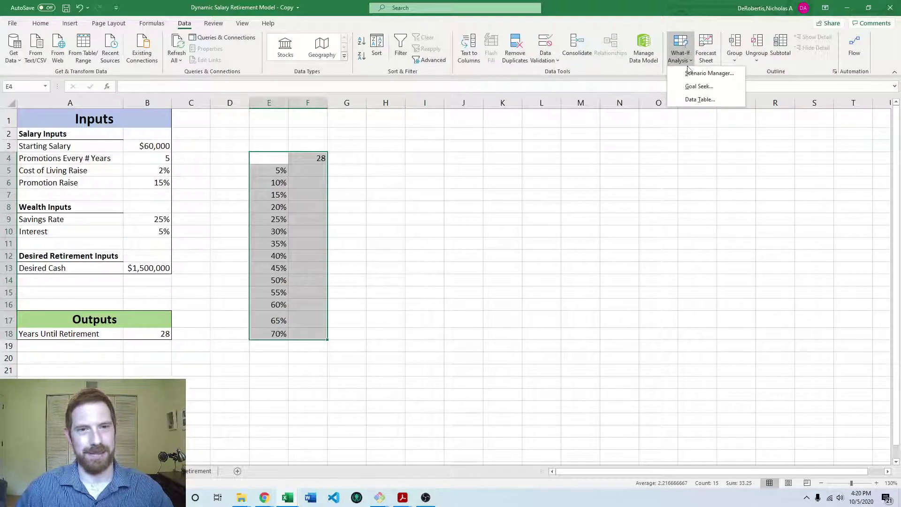
click(700, 99)
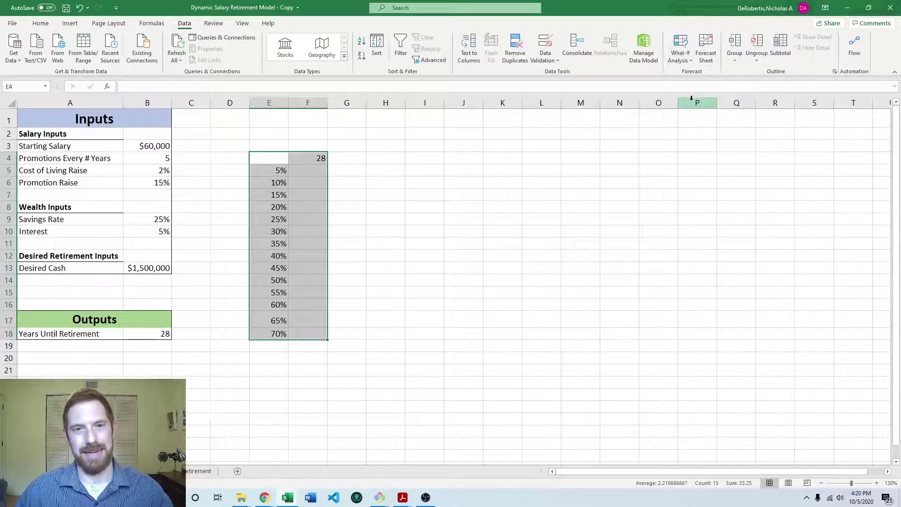
drag(194, 207, 448, 235)
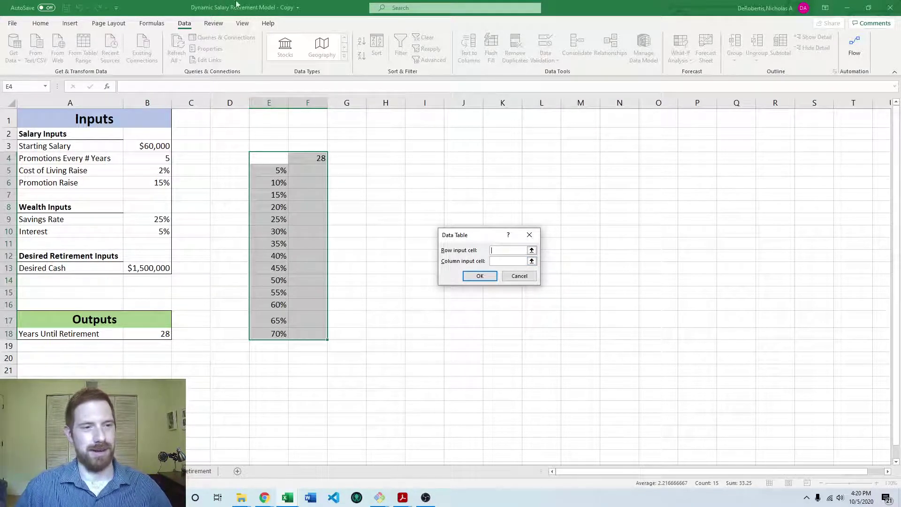
click(498, 260)
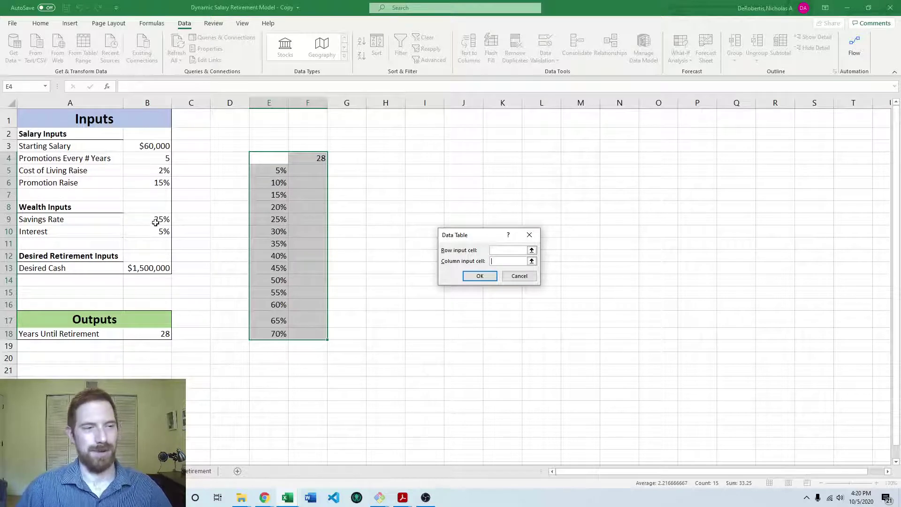
click(155, 219)
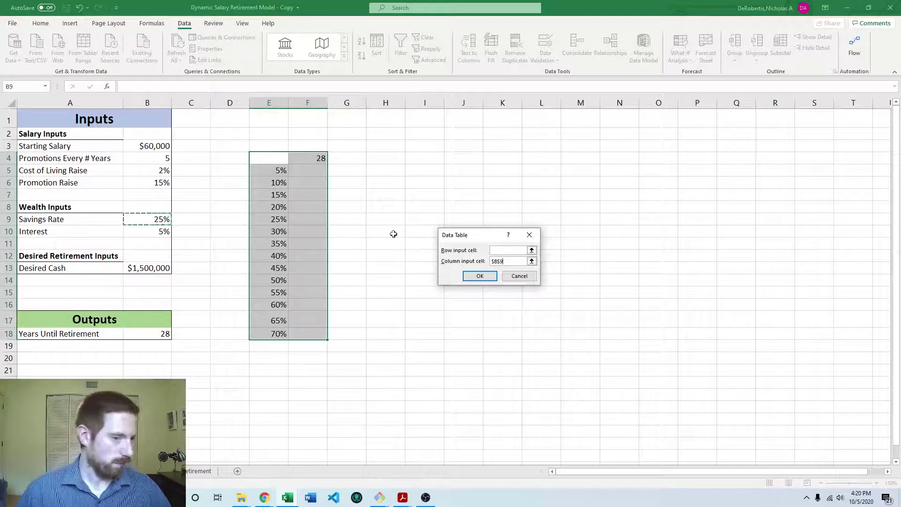
click(477, 276)
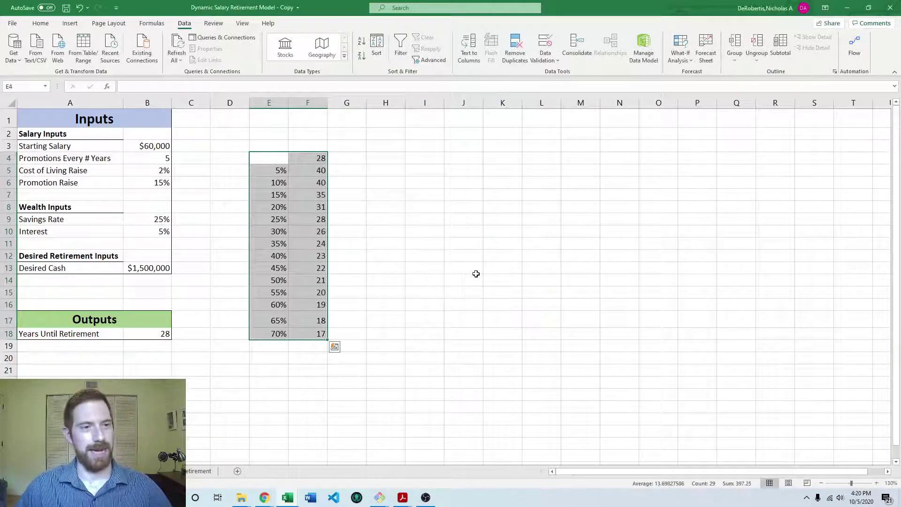
click(417, 250)
drag(282, 333, 300, 333)
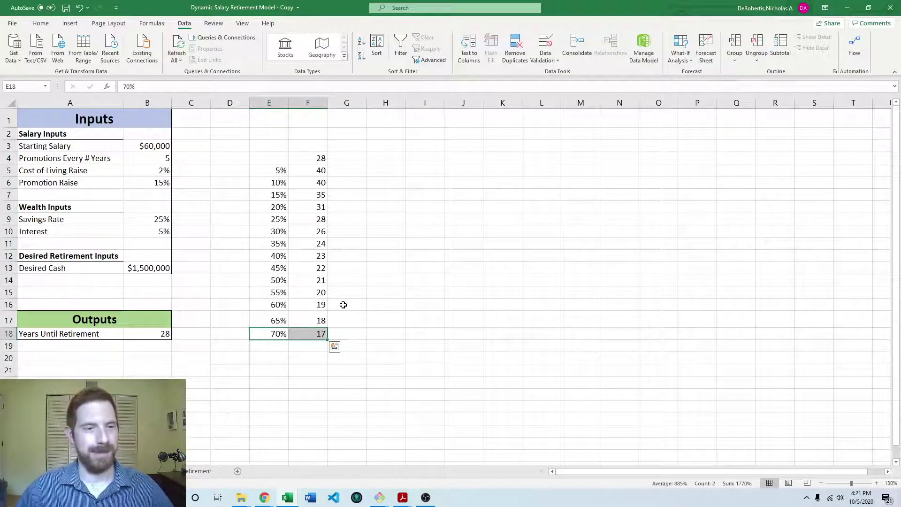
click(165, 334)
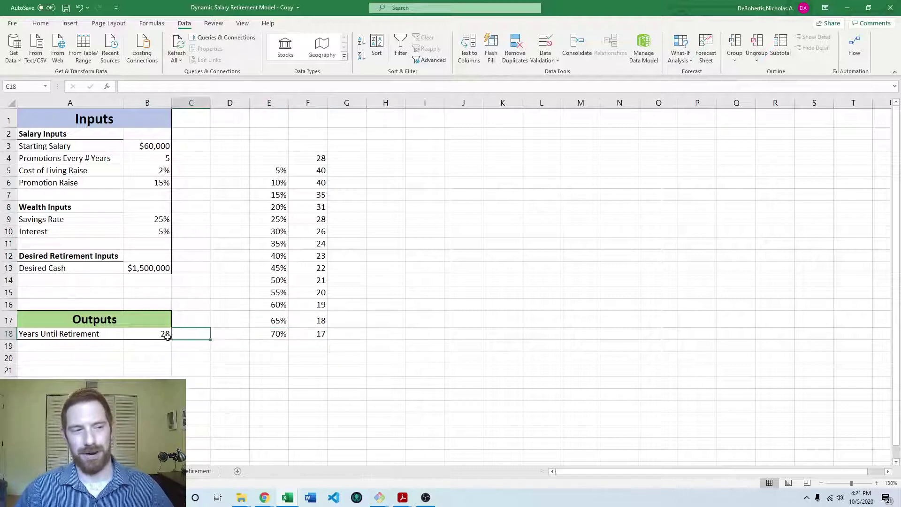
click(316, 335)
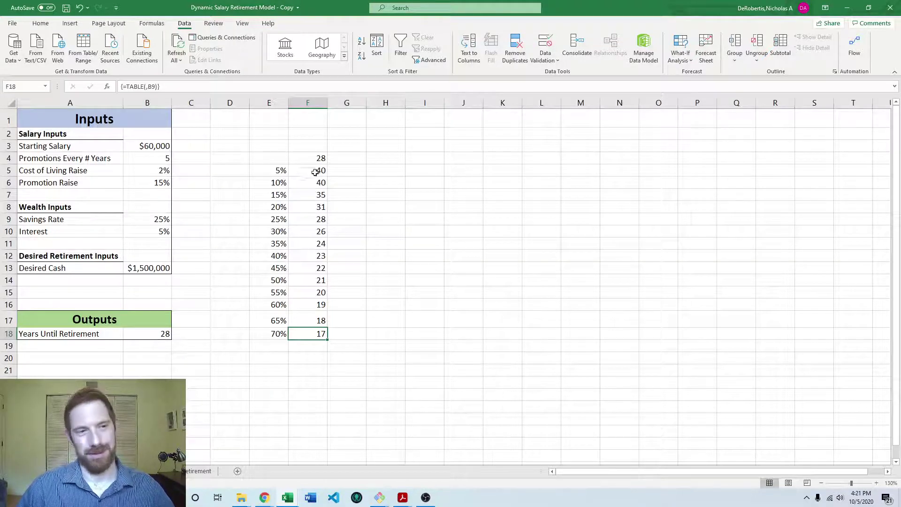
click(360, 183)
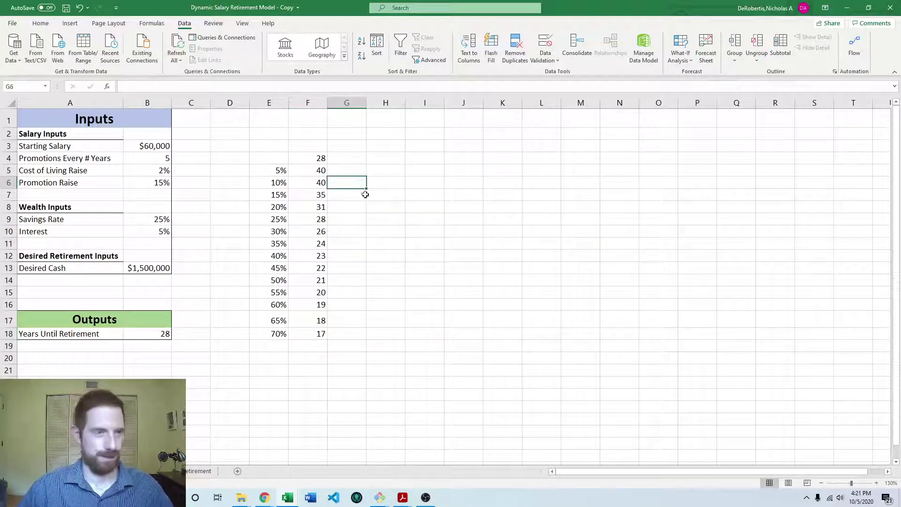
Step: Enter the header "Savings Rate" in E4 and auto-fit column E to its contents
click(268, 159)
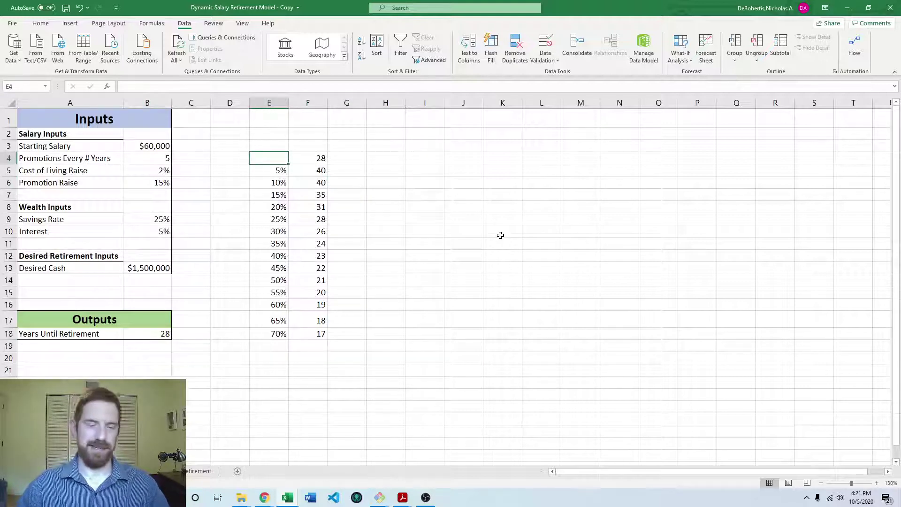
text(Sa)
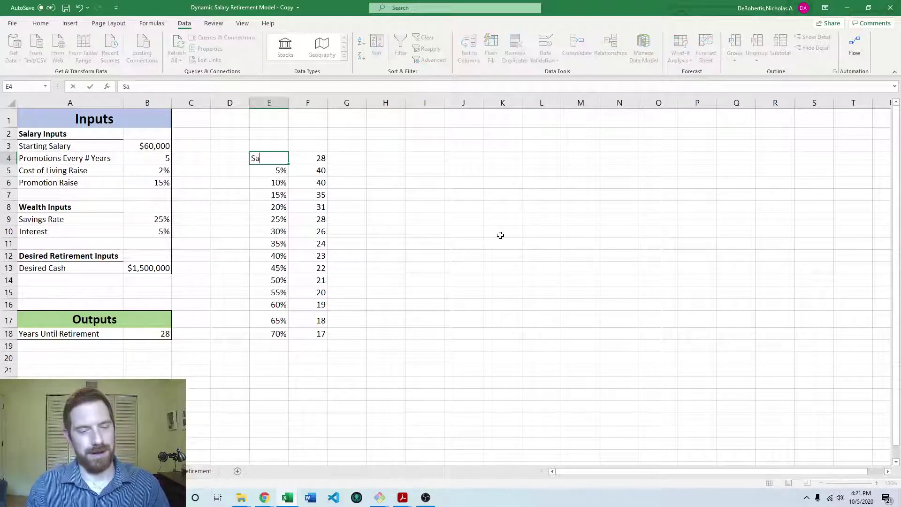
text(ving )
text( Rate)
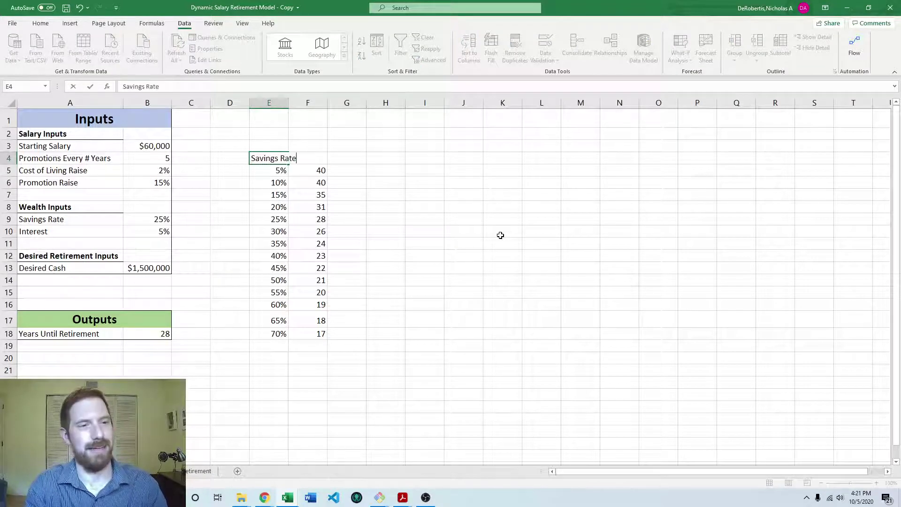
key(Return)
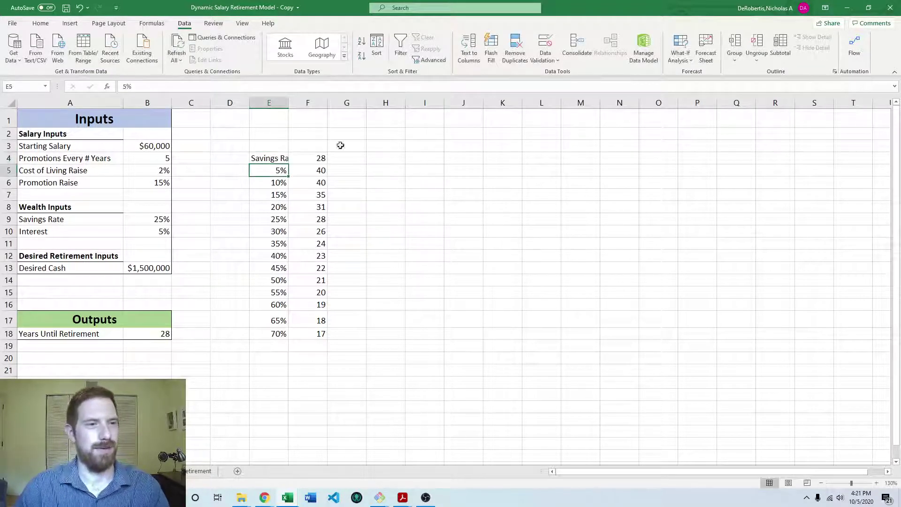
double_click(288, 103)
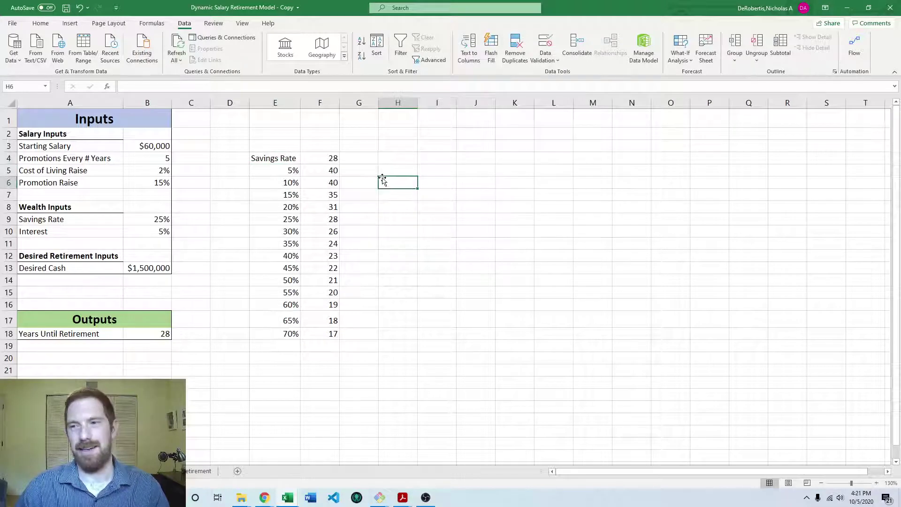
Step: Merge and center the range E2:F3 above the data table
drag(281, 137, 317, 147)
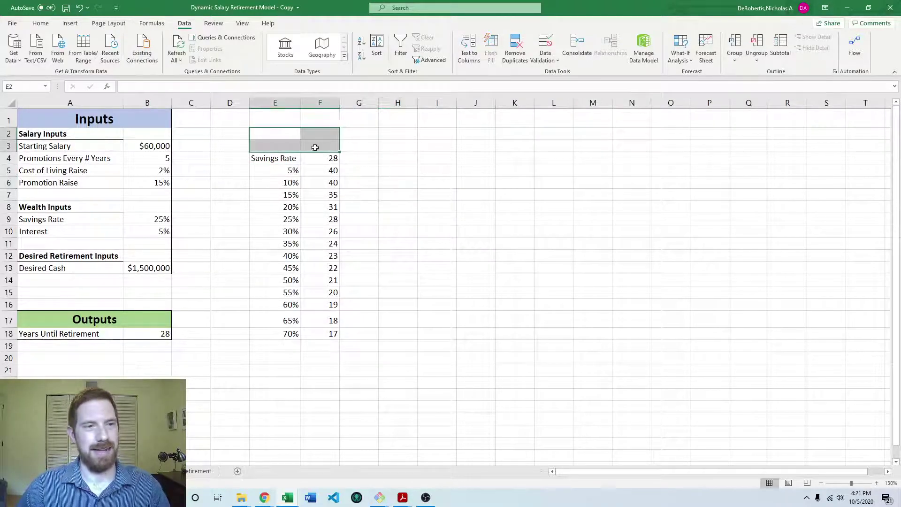
key(alt)
key(h)
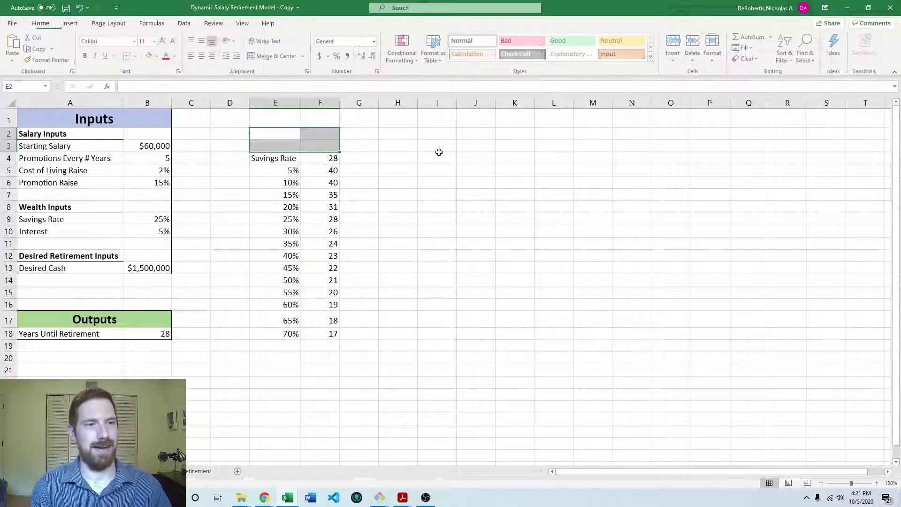
key(m)
key(c)
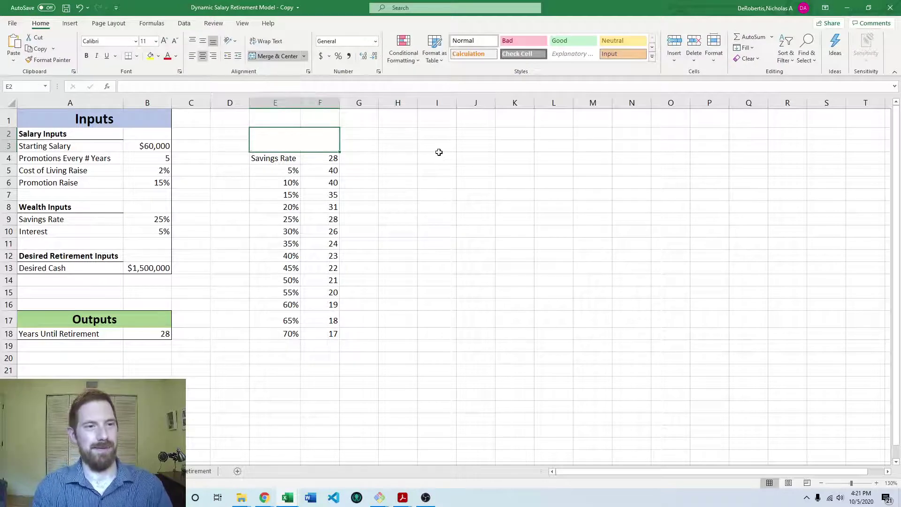
Step: Enter the title "Years to Retirement Versus Savings Rate" in the merged cell E2:F3 and wrap its text
text(Yea)
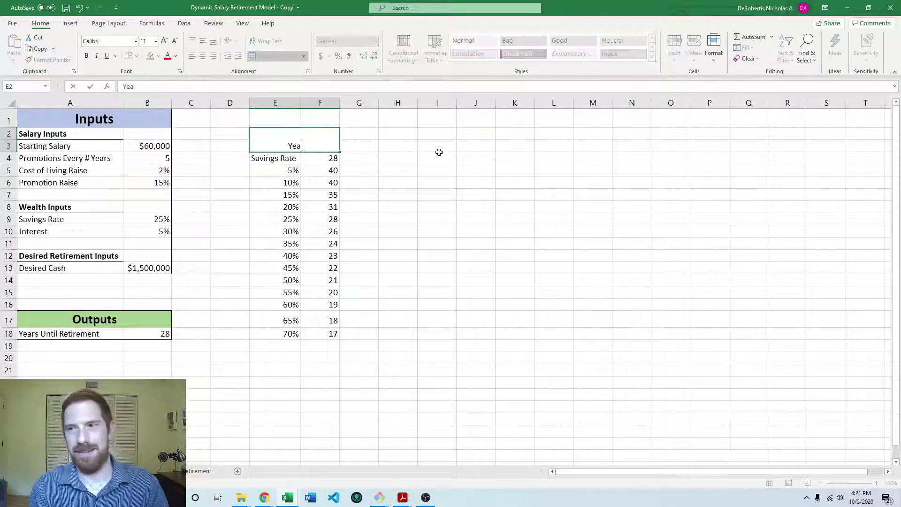
text(rs to Retirement )
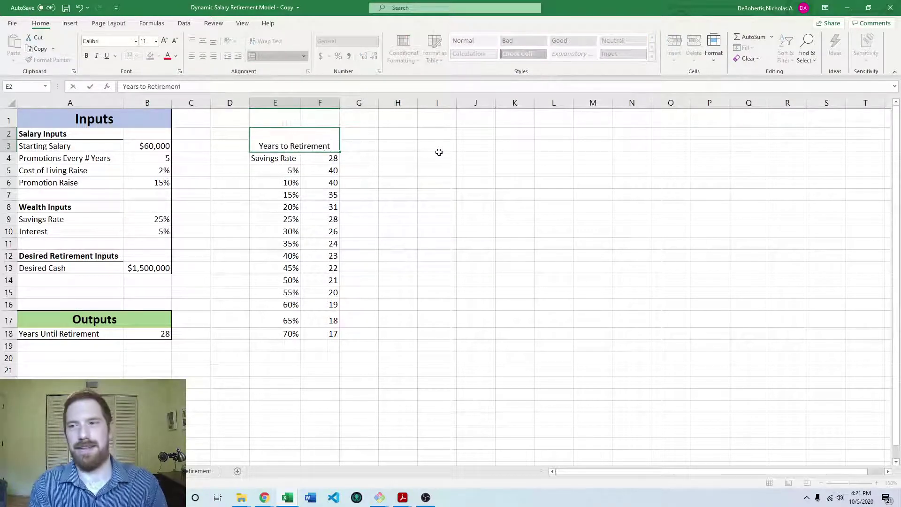
text(Versus )
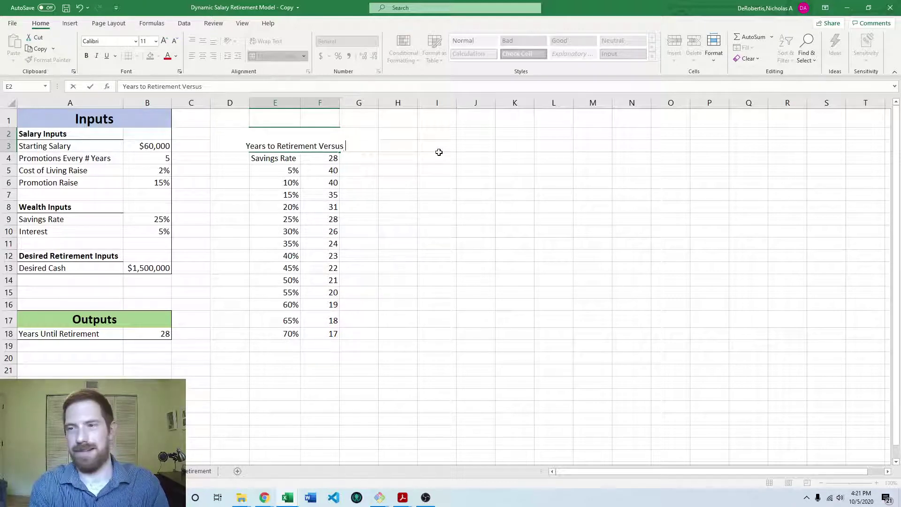
text(Savings Rate)
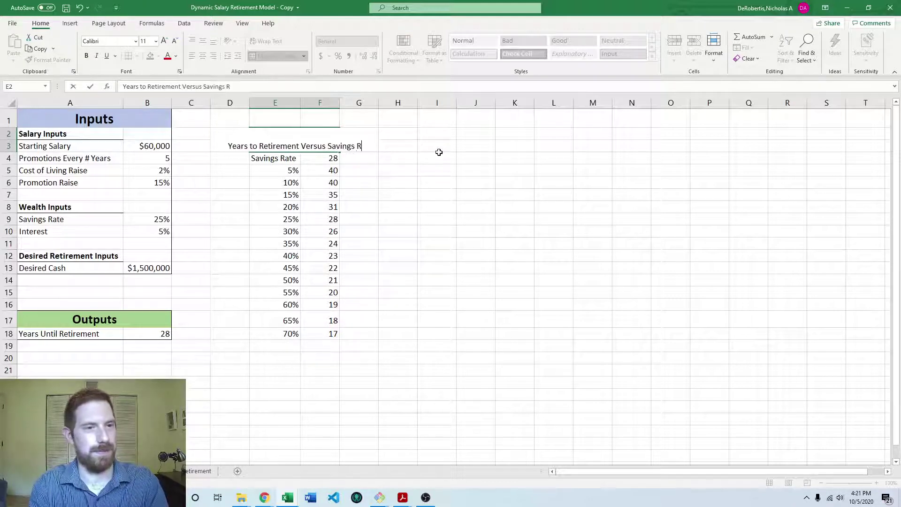
key(ctrl+Return)
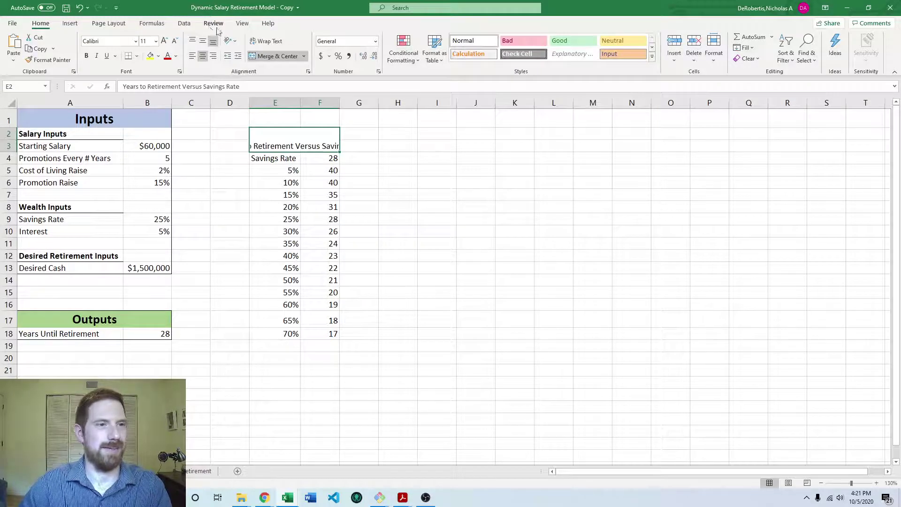
click(267, 41)
click(398, 183)
click(359, 244)
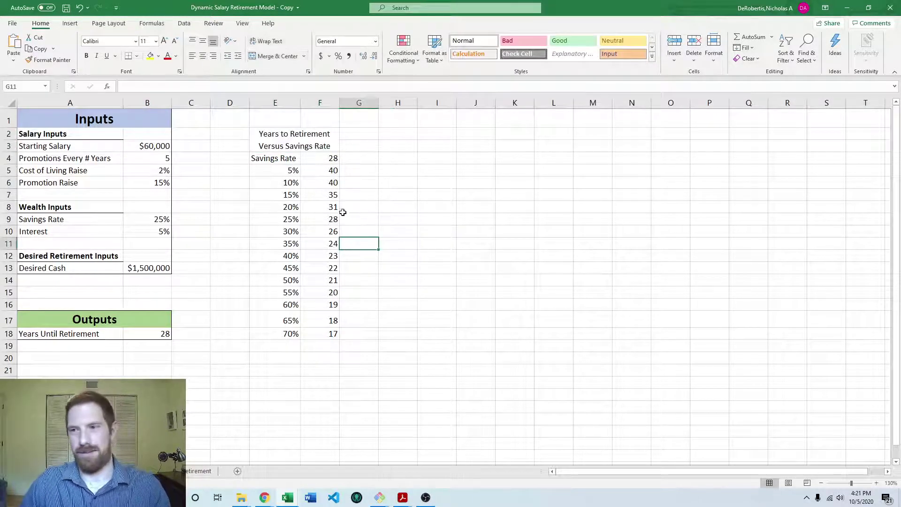
click(316, 136)
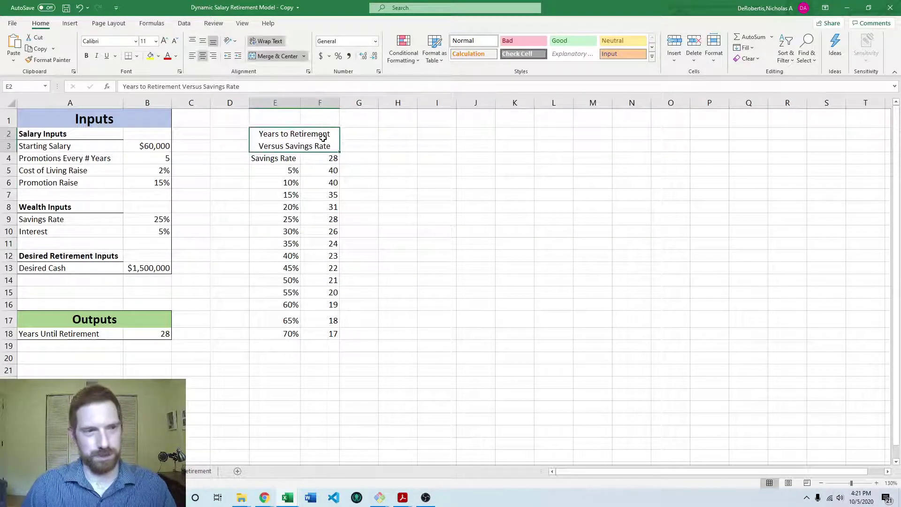
click(403, 219)
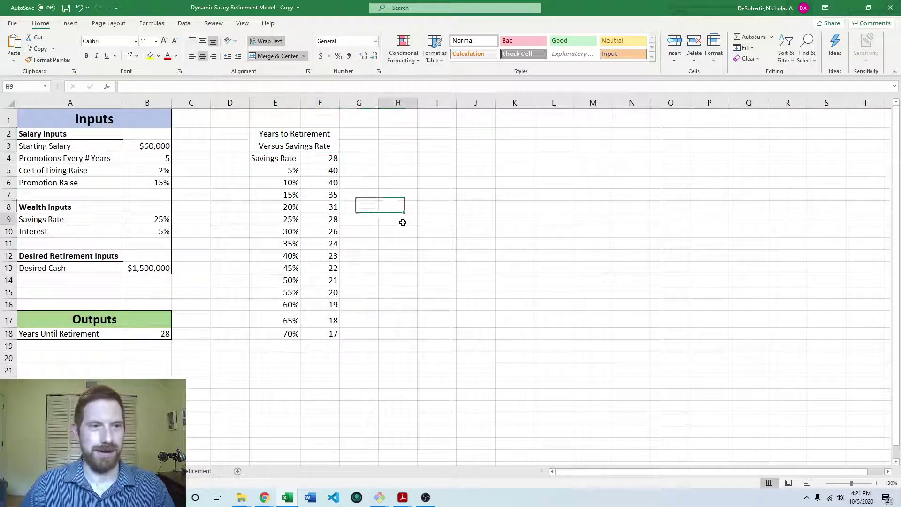
click(288, 138)
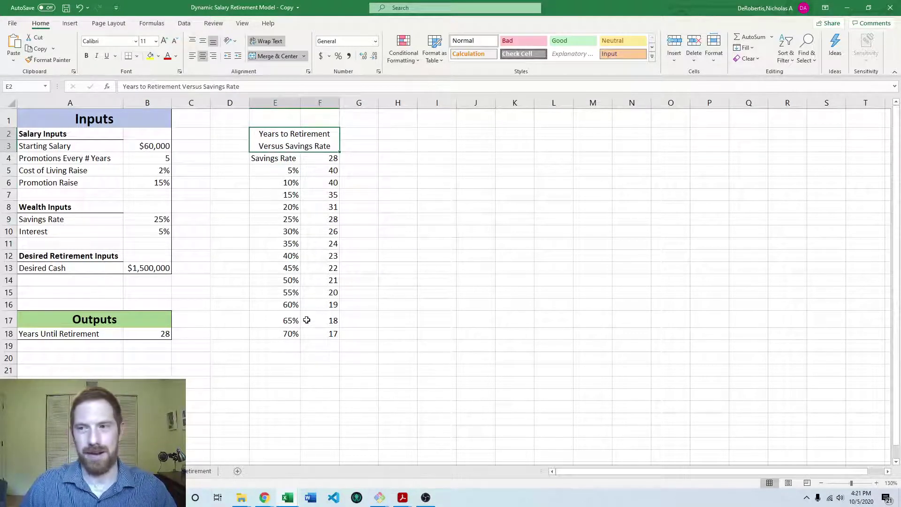
click(388, 218)
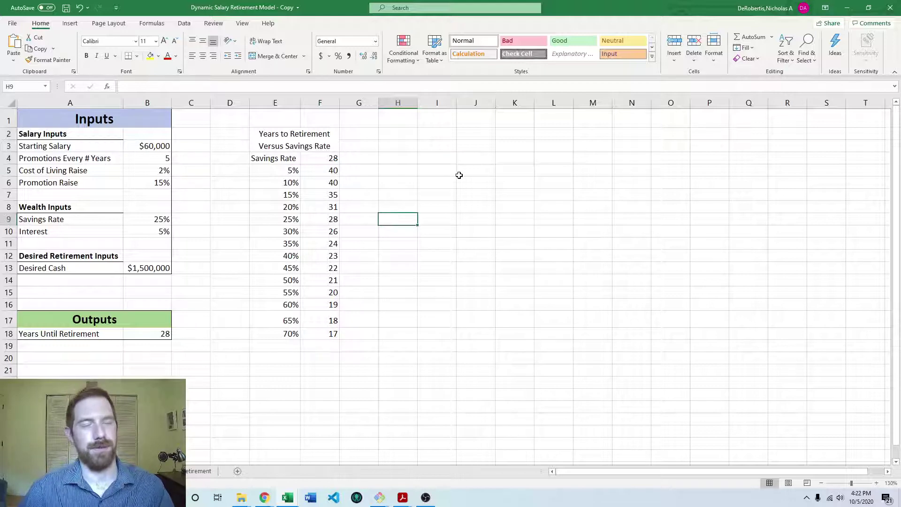
click(330, 159)
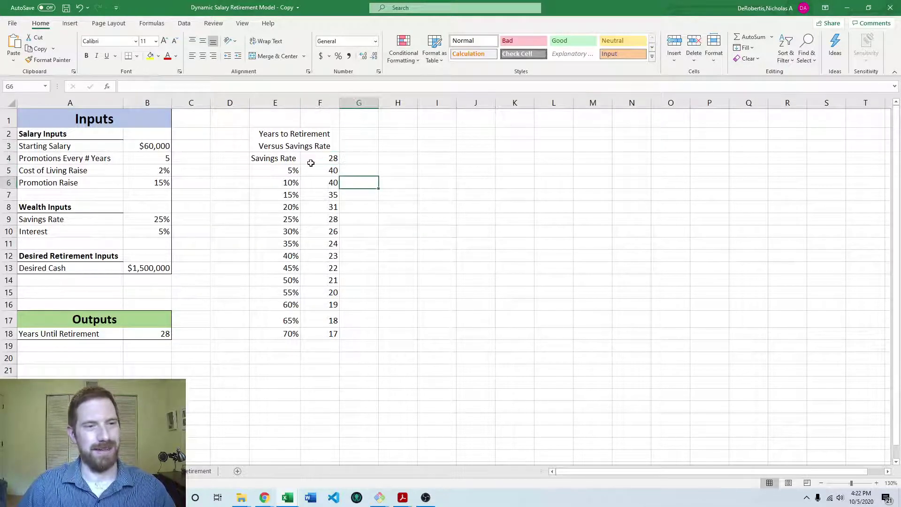
drag(329, 159, 287, 158)
click(382, 170)
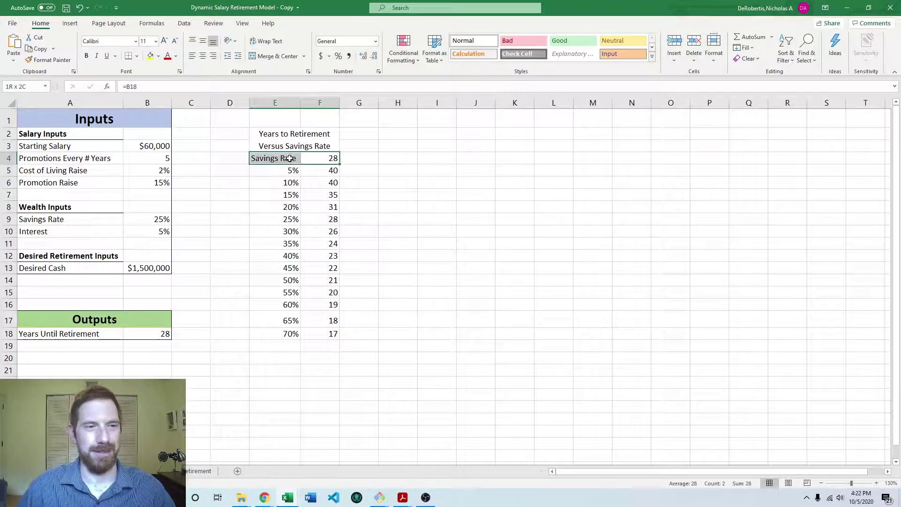
Step: Hide the linked output value in F4 by setting its font color to white
click(332, 161)
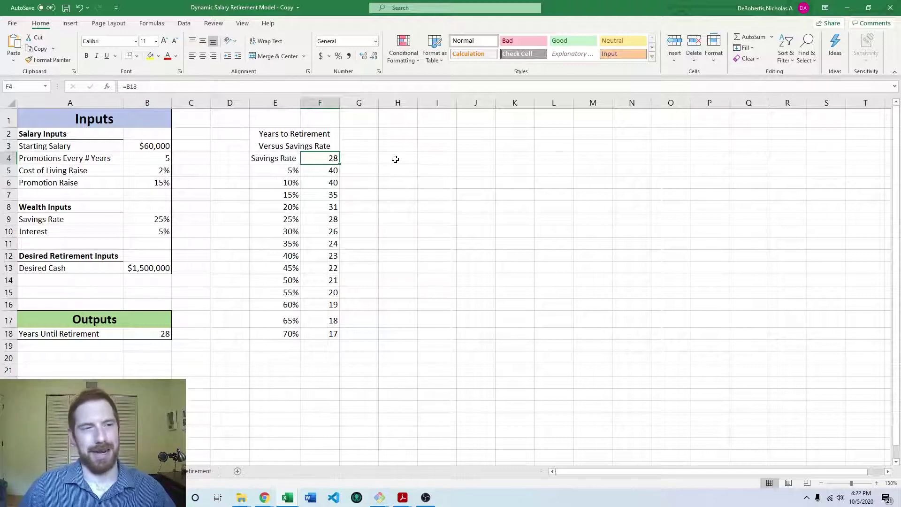
click(176, 56)
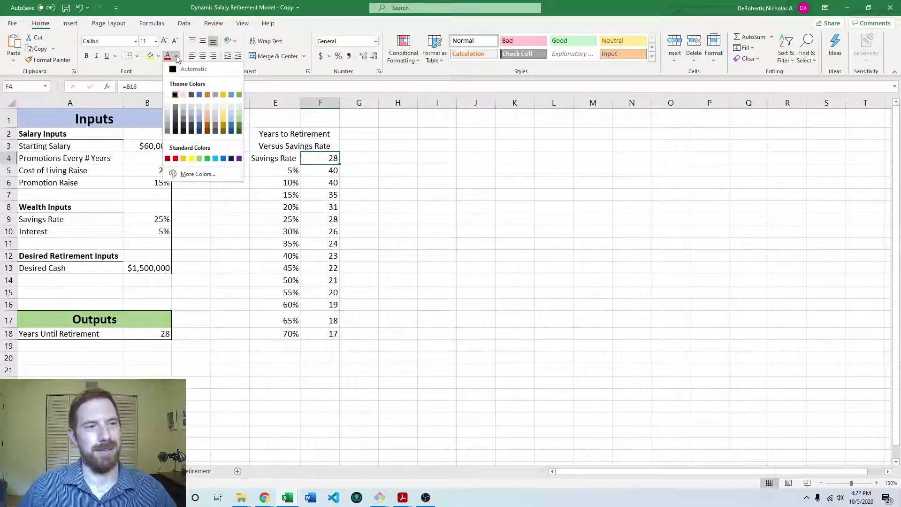
click(168, 95)
click(390, 208)
click(332, 159)
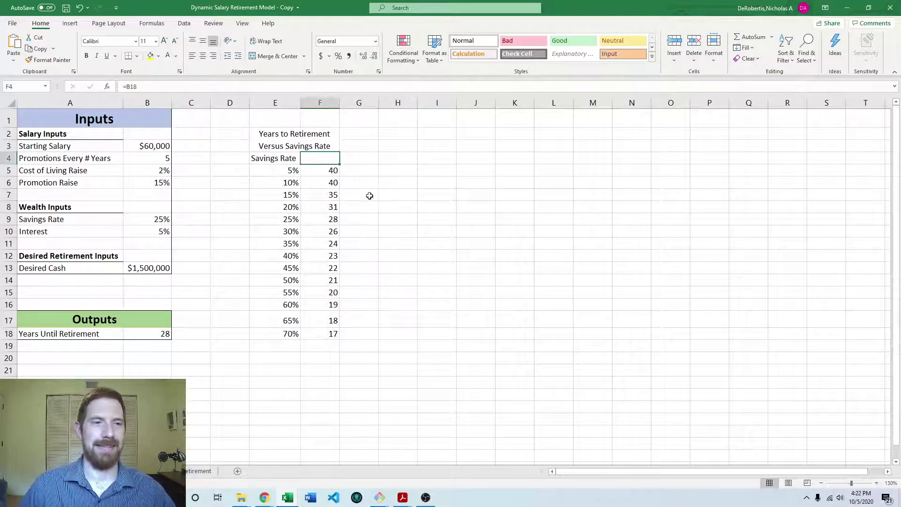
click(384, 186)
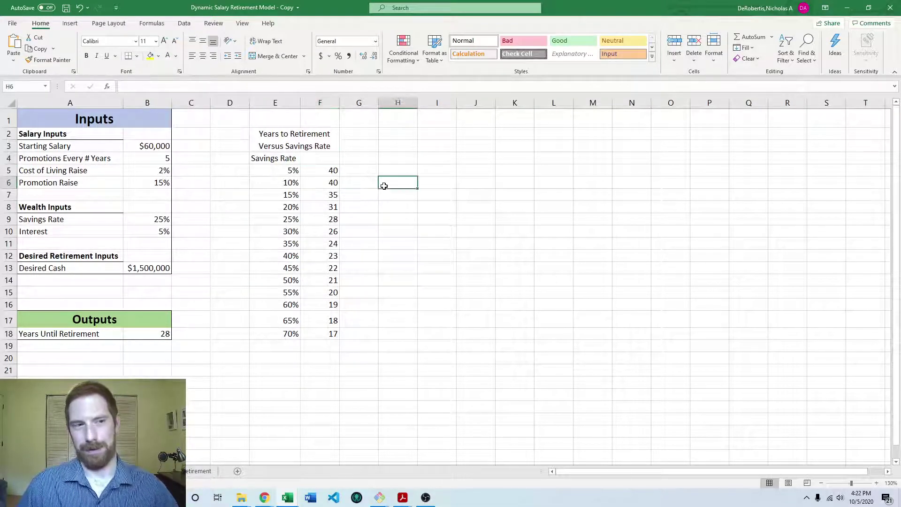
Step: Insert the recommended Scatter chart with connecting lines for E5:F18 and place it beside the data table
drag(288, 172, 333, 334)
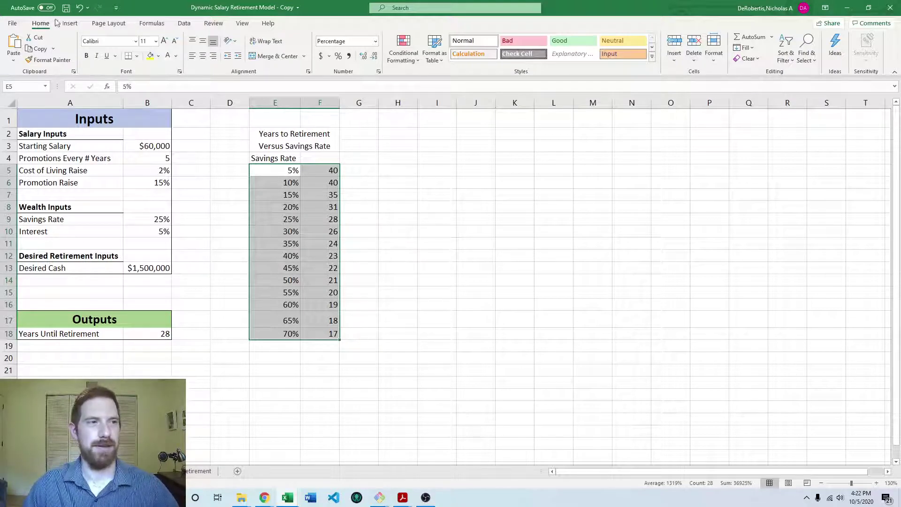
click(70, 23)
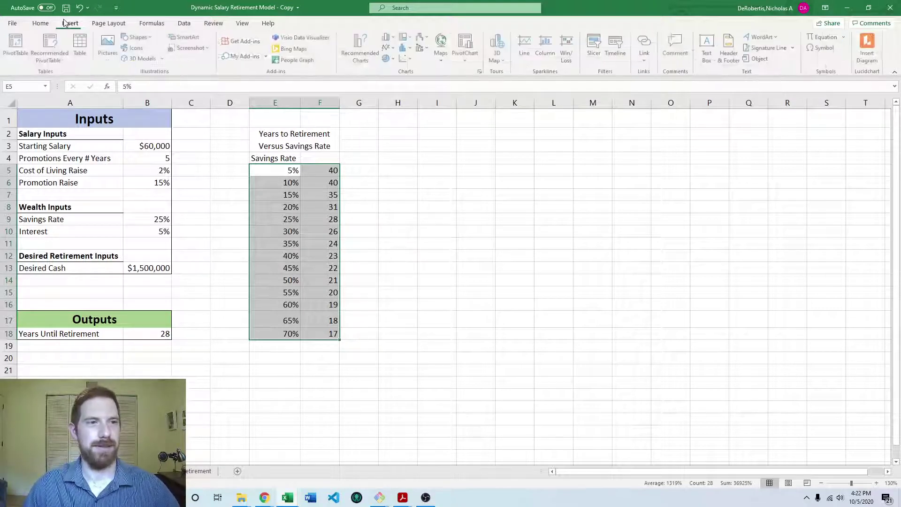
click(365, 43)
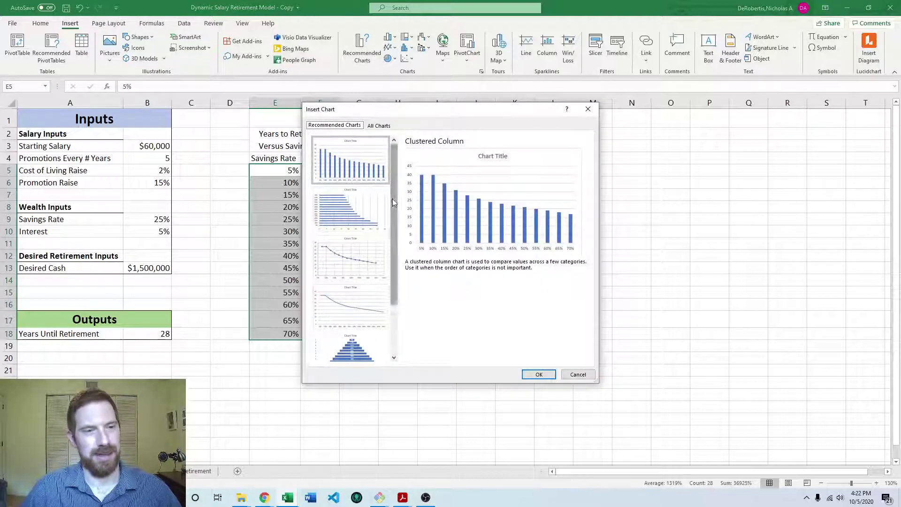
click(349, 251)
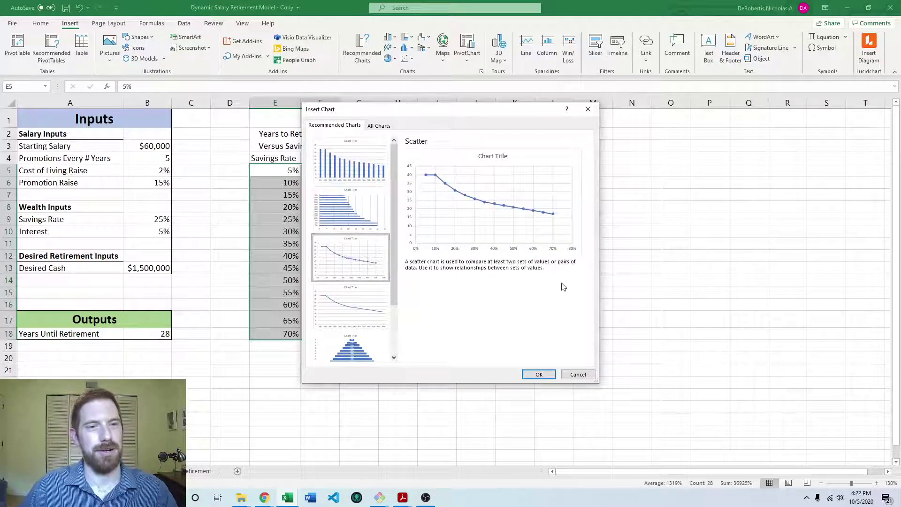
click(538, 374)
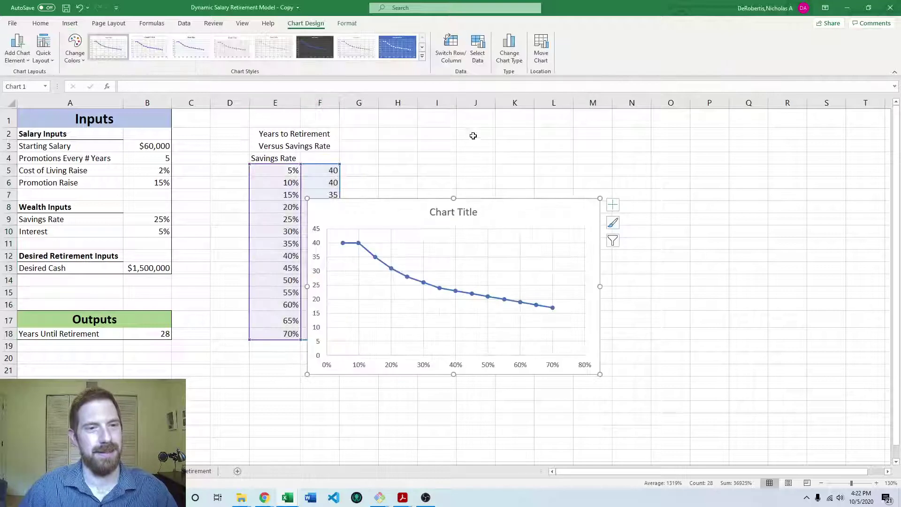
drag(504, 216, 554, 152)
Step: Change the chart title to "Years to Retirement Vs. Savings Rate"
double_click(502, 149)
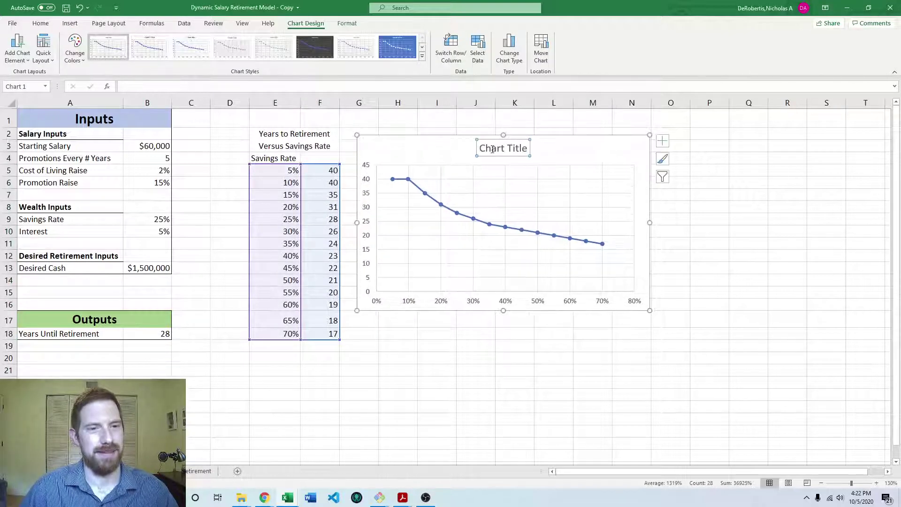
triple_click(503, 149)
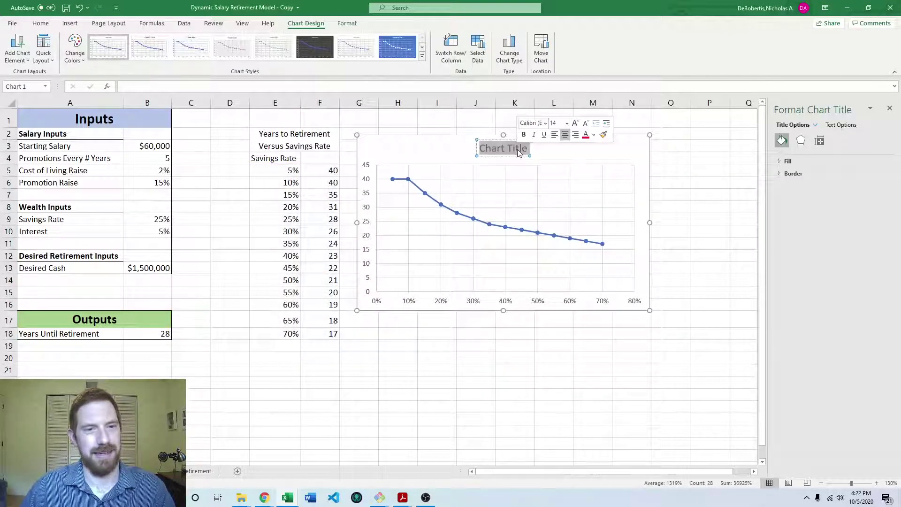
text(Years to Re)
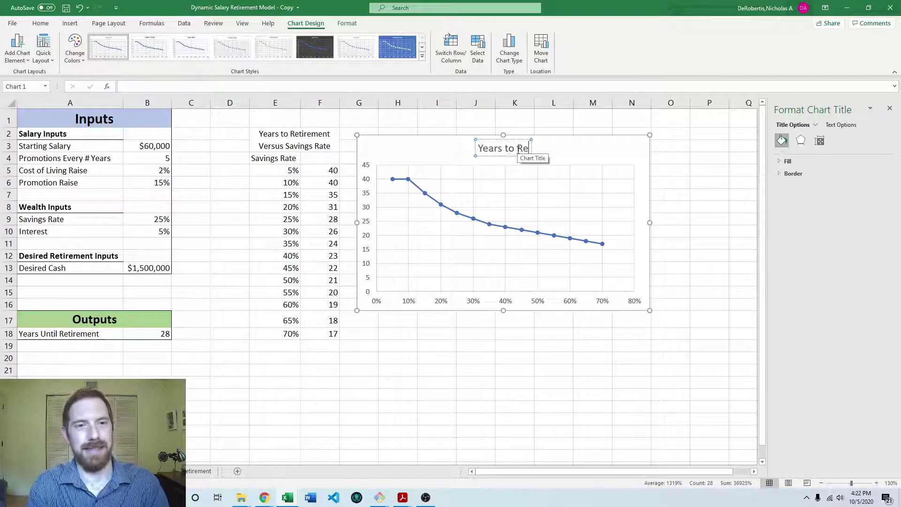
text(tirement Vs)
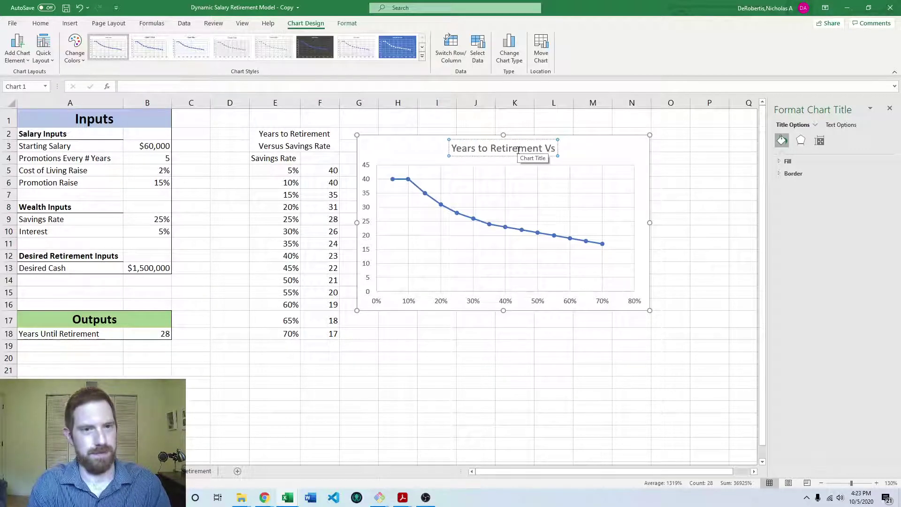
text(. Savings)
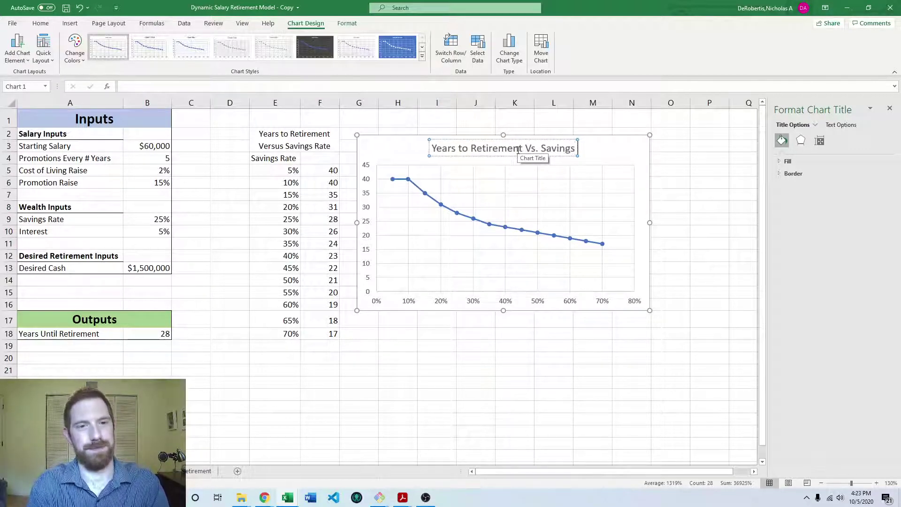
text( Rate)
click(696, 183)
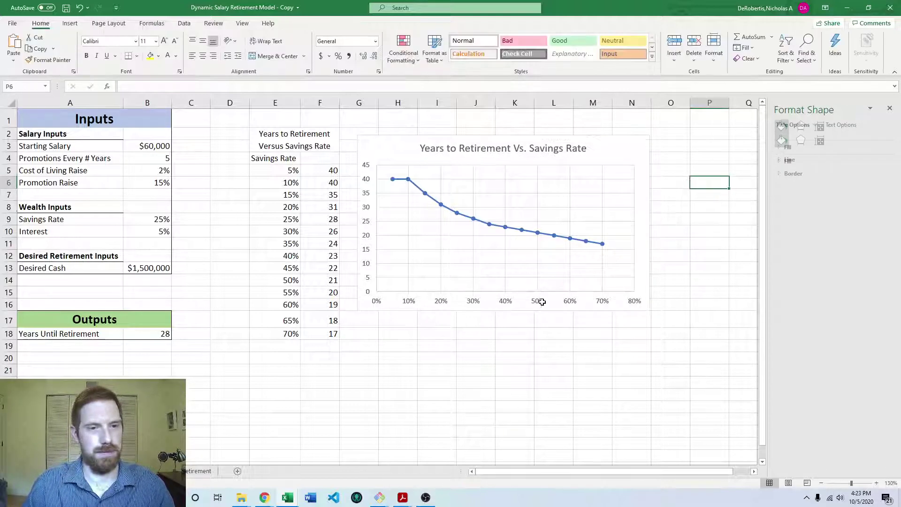
Step: Add axis titles to the chart and name the horizontal axis "Savings Rate"
click(636, 148)
click(663, 141)
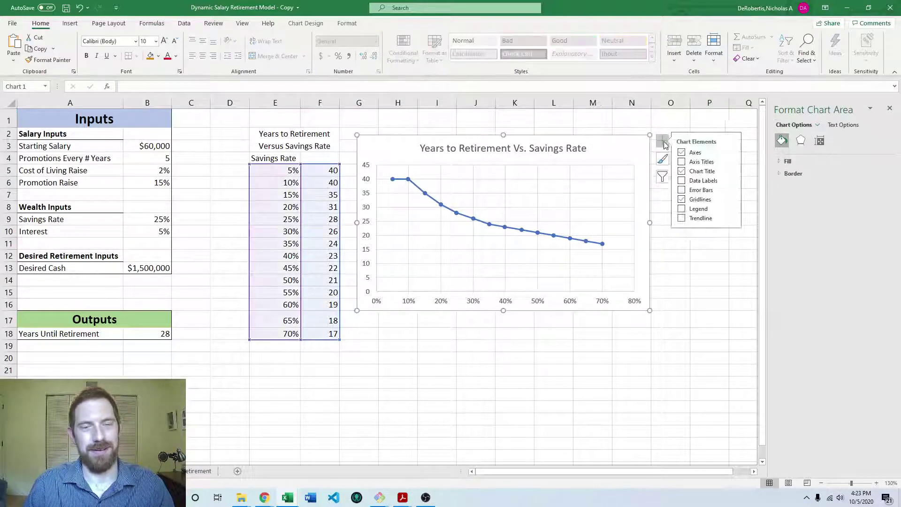
click(691, 161)
click(506, 301)
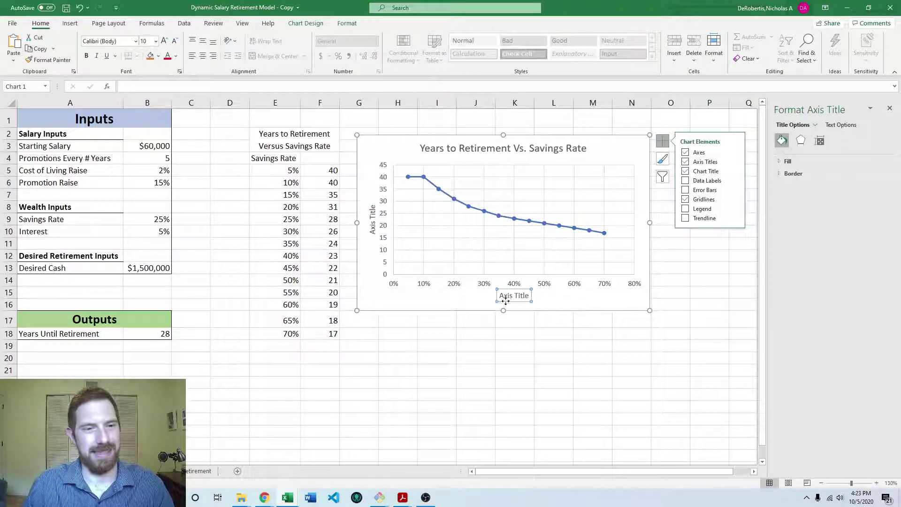
click(506, 300)
triple_click(517, 300)
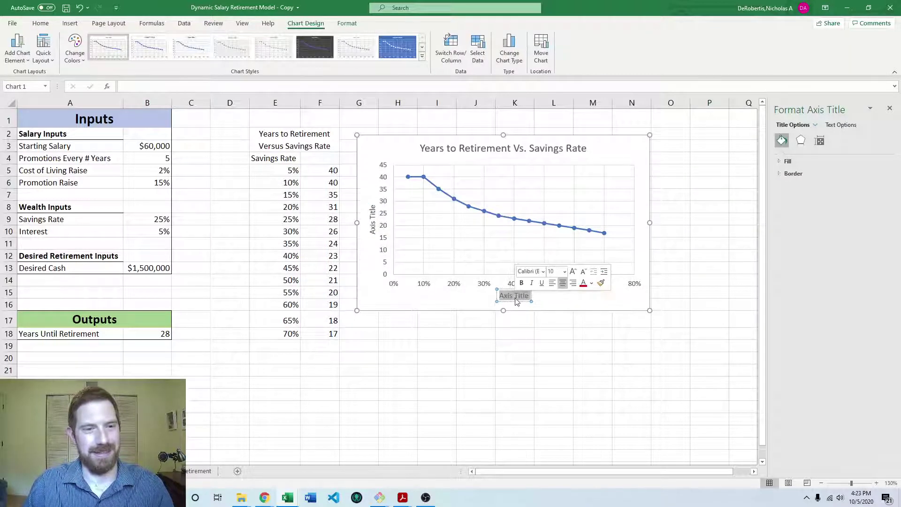
text(Savings Rate)
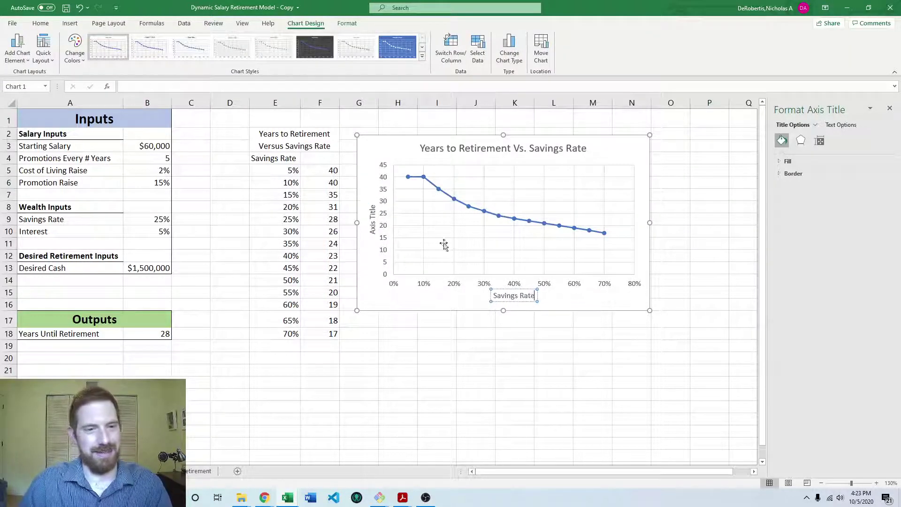
Step: Name the chart's vertical axis "Years to Retirement"
click(373, 219)
drag(373, 205, 372, 228)
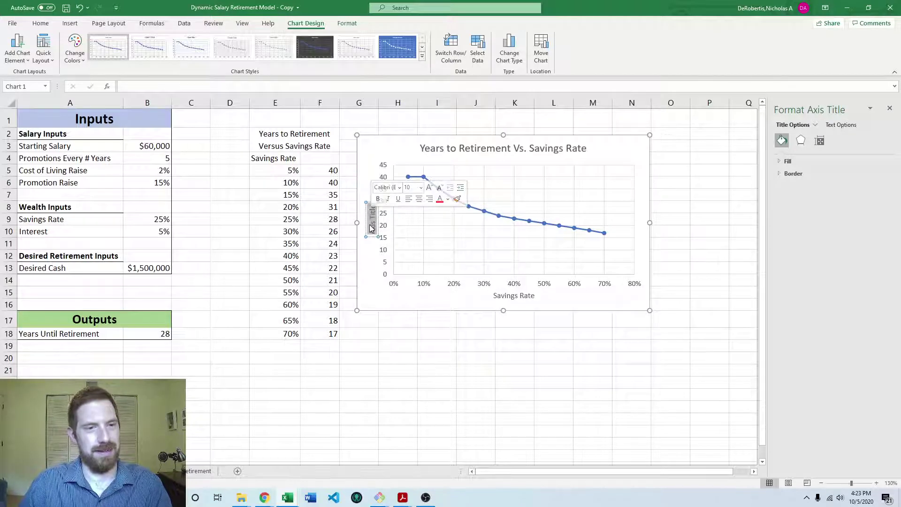
text(Years to)
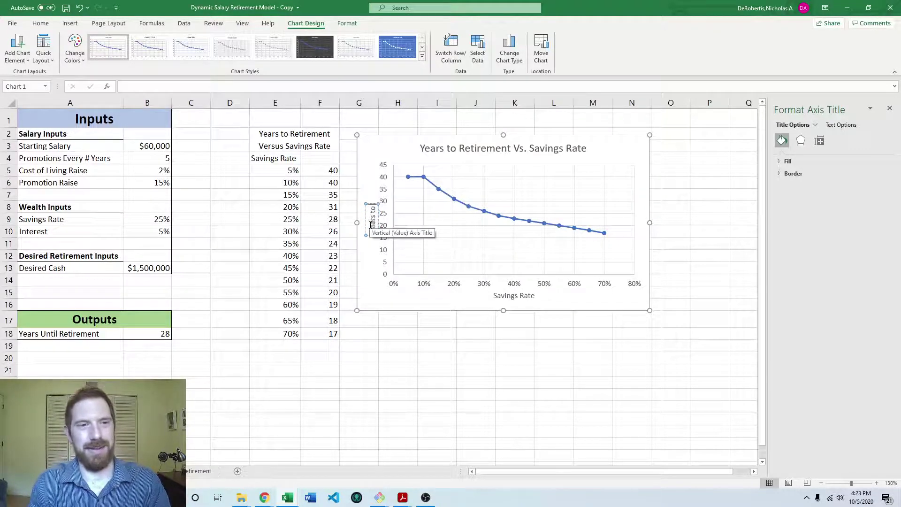
text( Retirement)
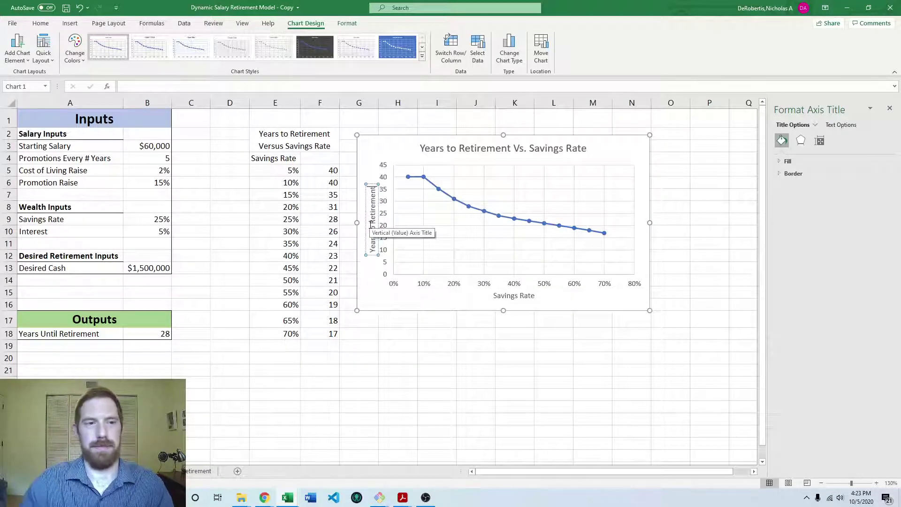
click(415, 356)
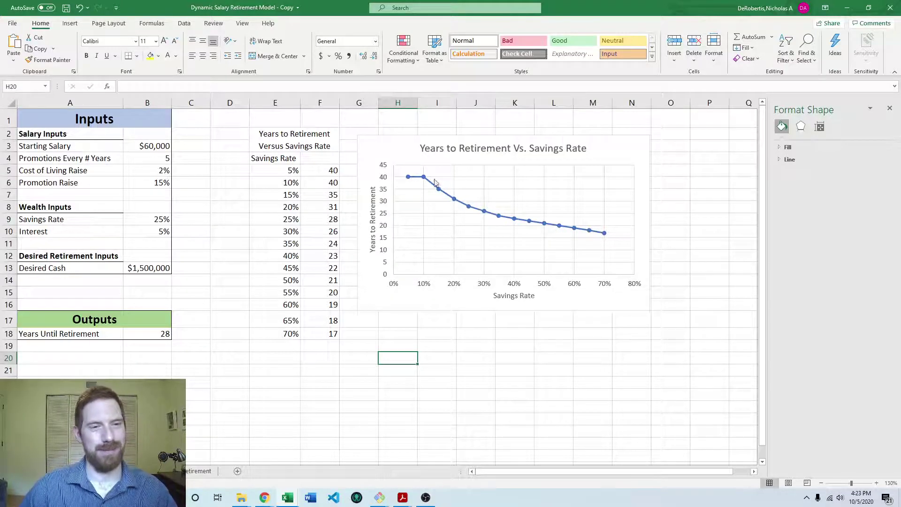
Step: Examine the chart's curve to see how years to retirement respond to the savings rate, especially at the lowest rates
mouse_move(456, 203)
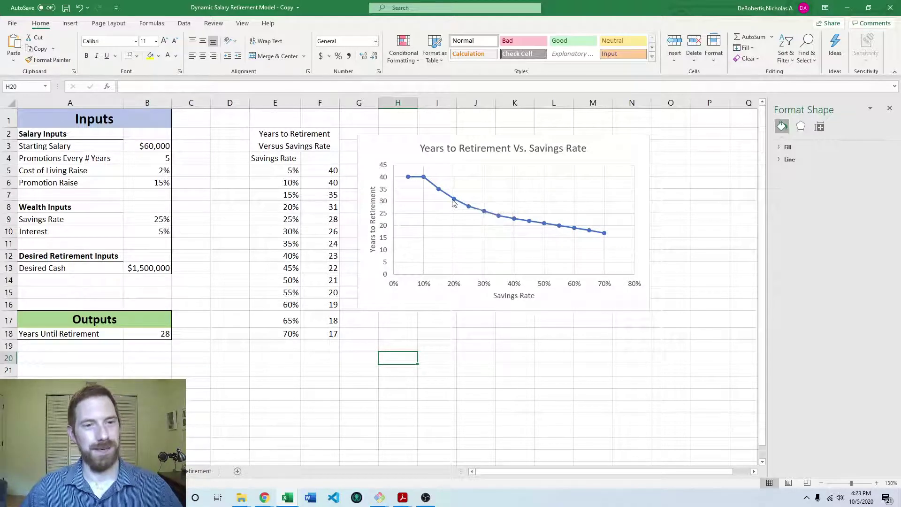
mouse_move(578, 229)
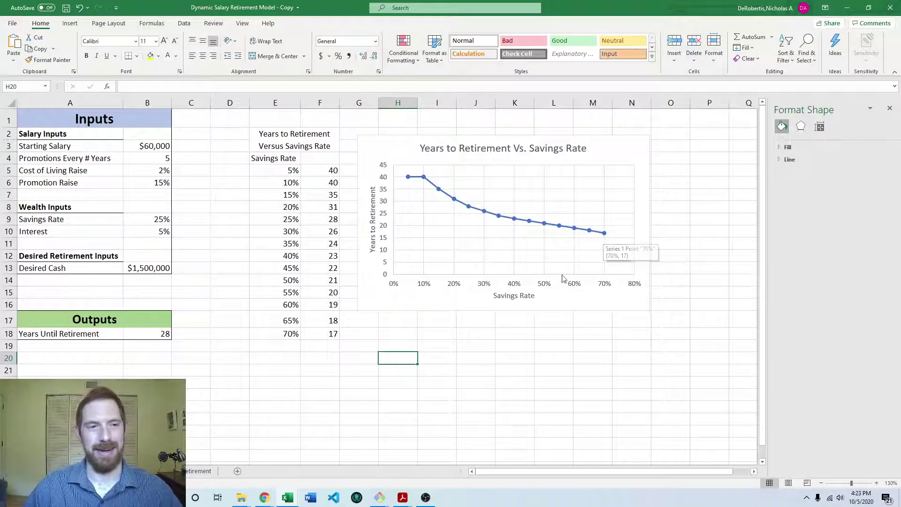
click(418, 307)
click(395, 345)
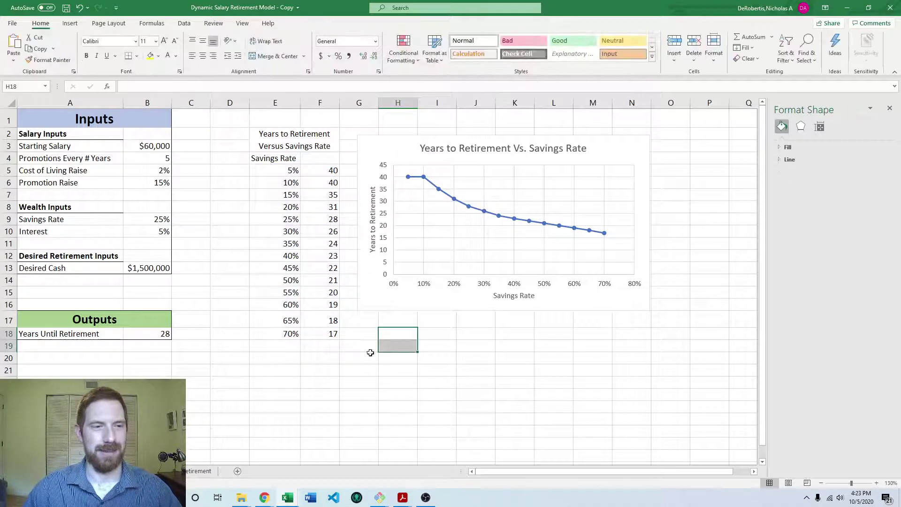
key(Down)
key(Down)
key(Down)
key(Down)
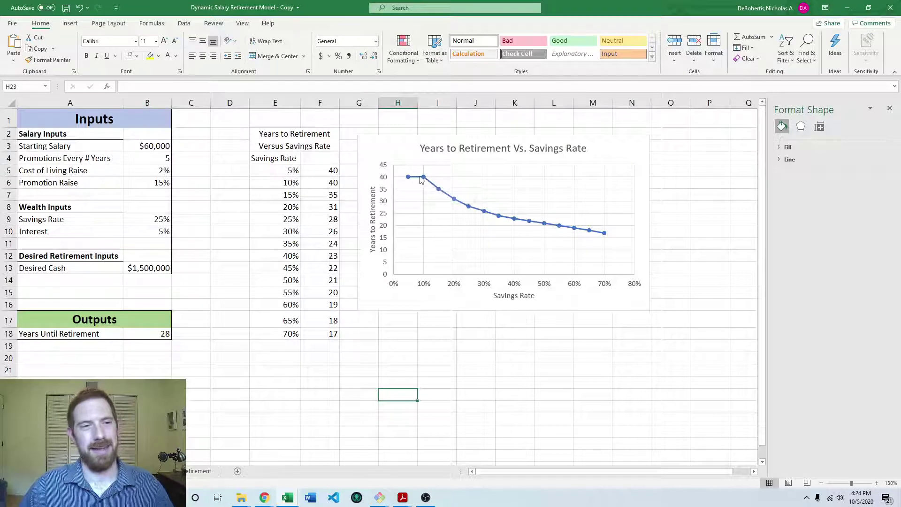
mouse_move(407, 182)
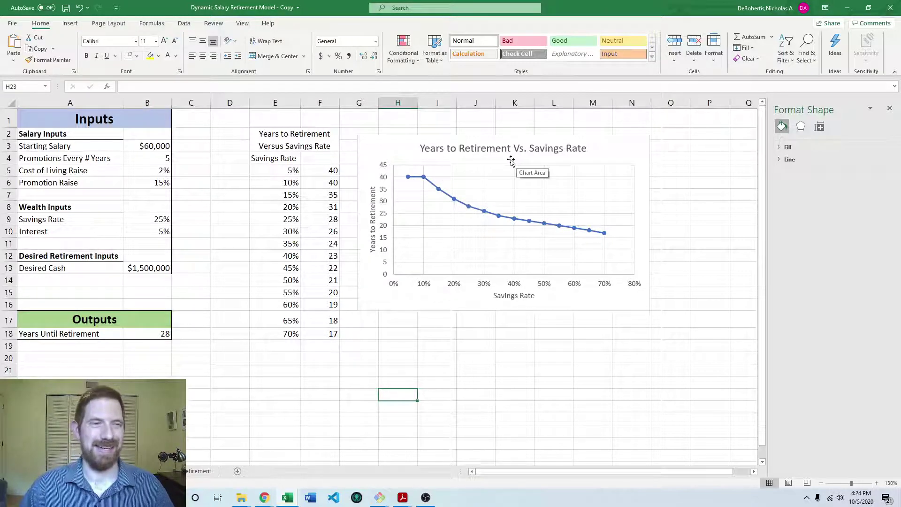
Step: Check how many years the salary calculations sheet covers and compare that with the 5% and 10% rows of the data table
key(ctrl+Page_Up)
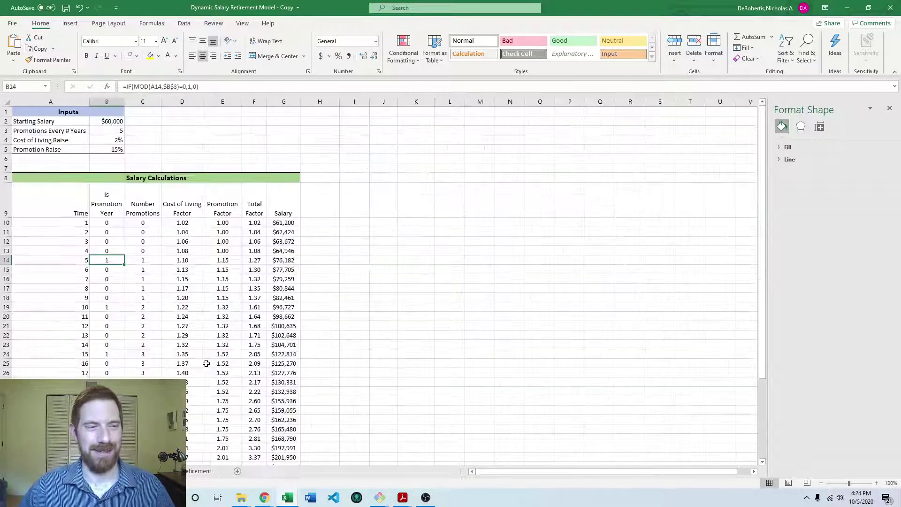
scroll(196, 384, down, 7)
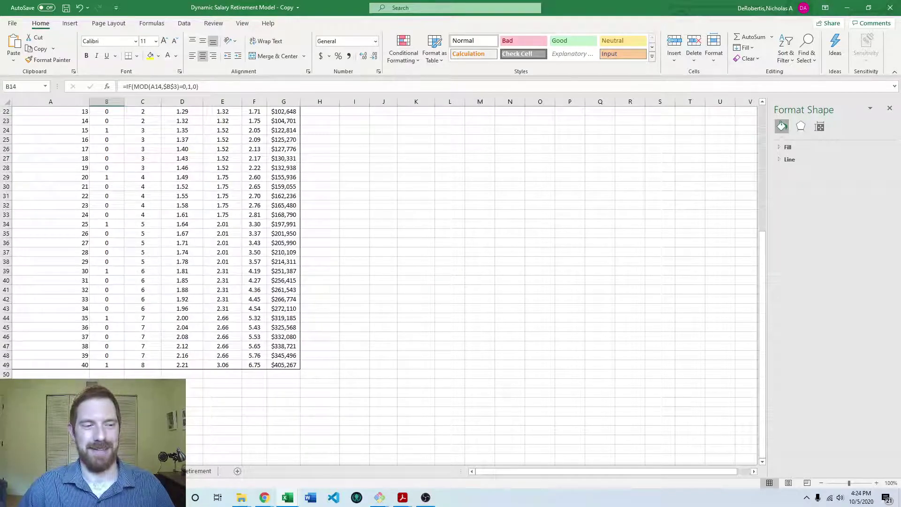
key(ctrl+Page_Down)
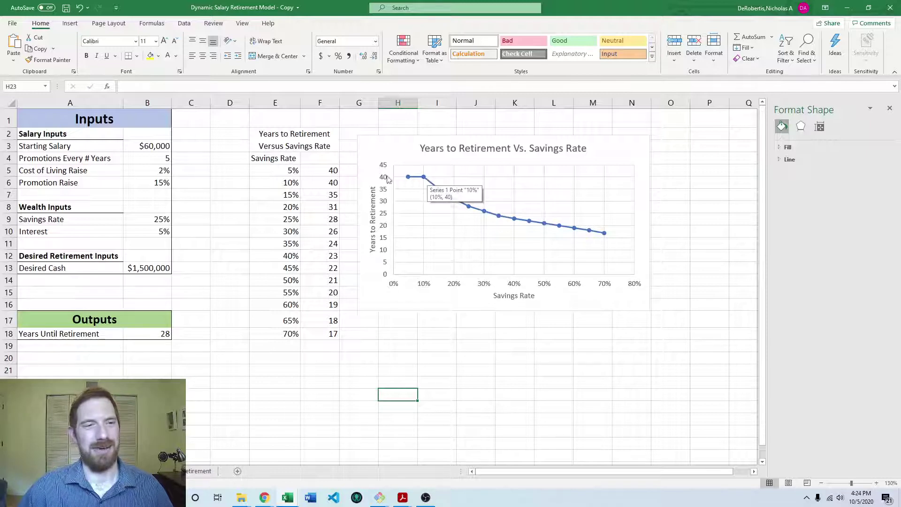
click(270, 169)
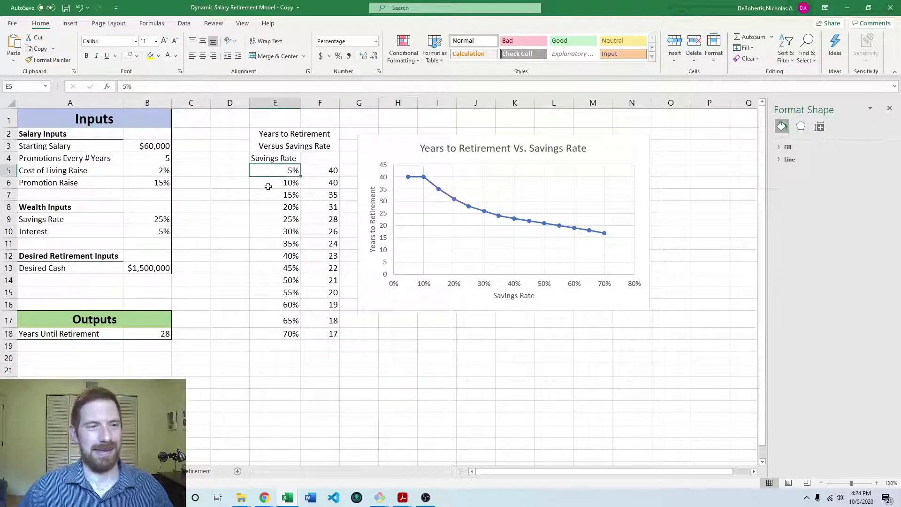
drag(272, 173, 328, 182)
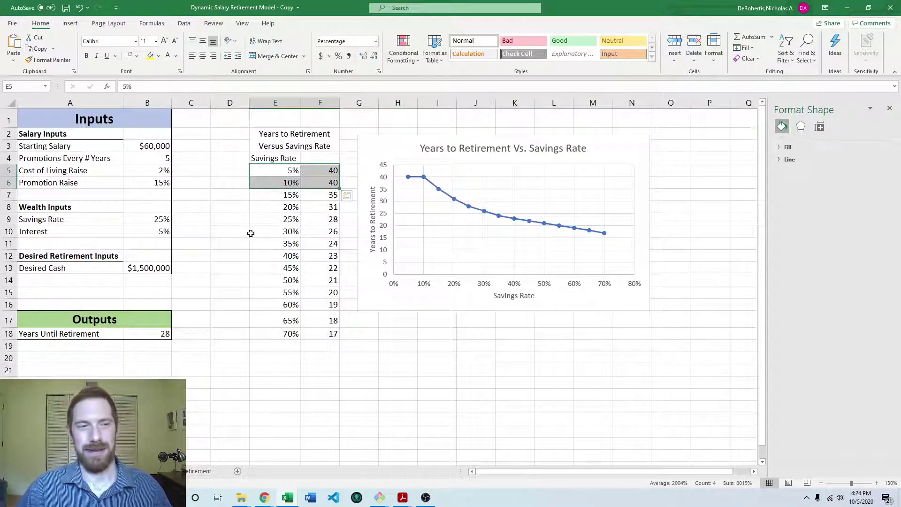
click(238, 251)
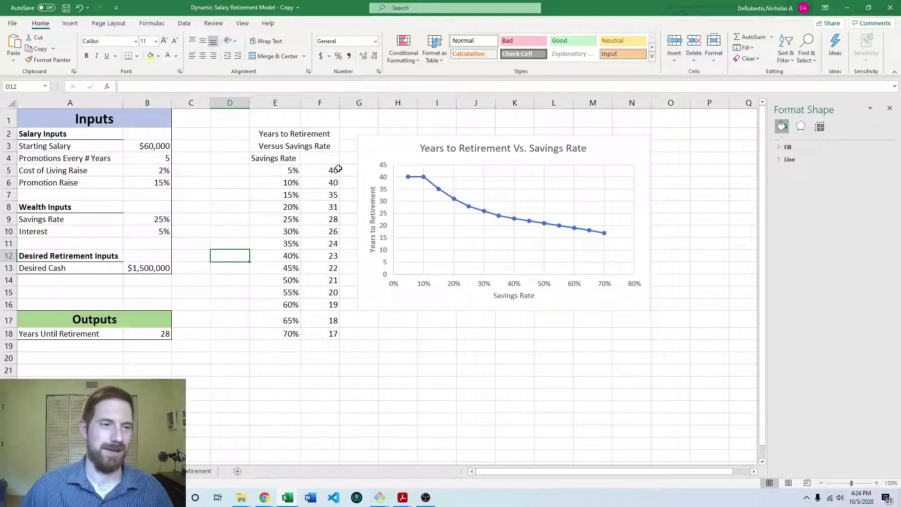
click(585, 360)
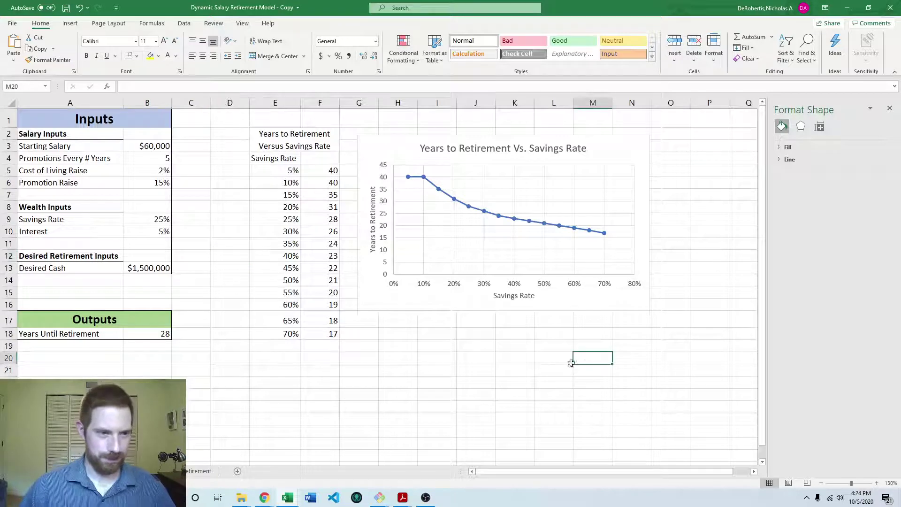
click(295, 371)
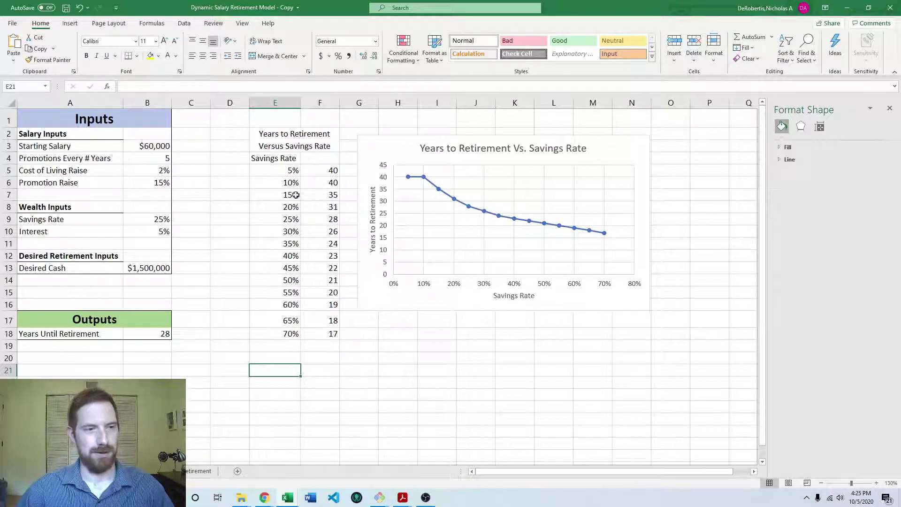
Step: Copy the savings rates in E5:E18 and paste them below the first data table, starting at E23
drag(291, 169, 291, 333)
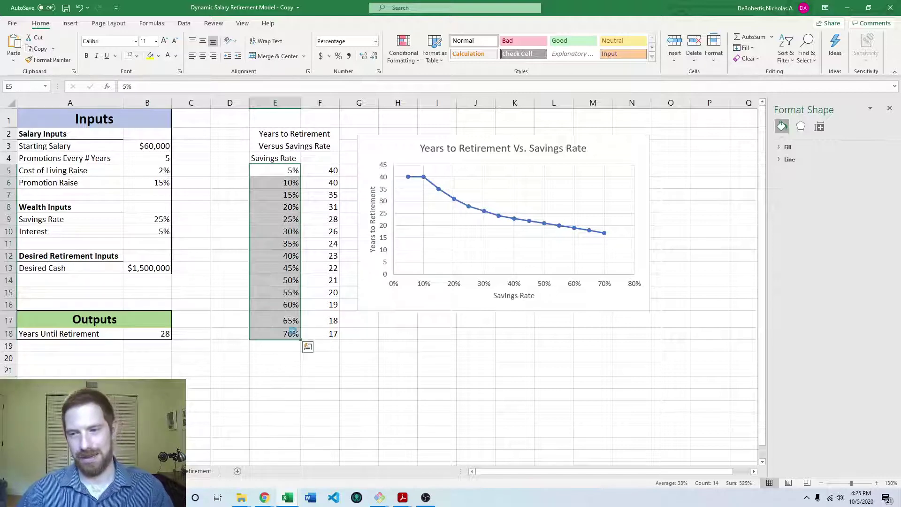
key(ctrl+c)
scroll(282, 369, down, 1)
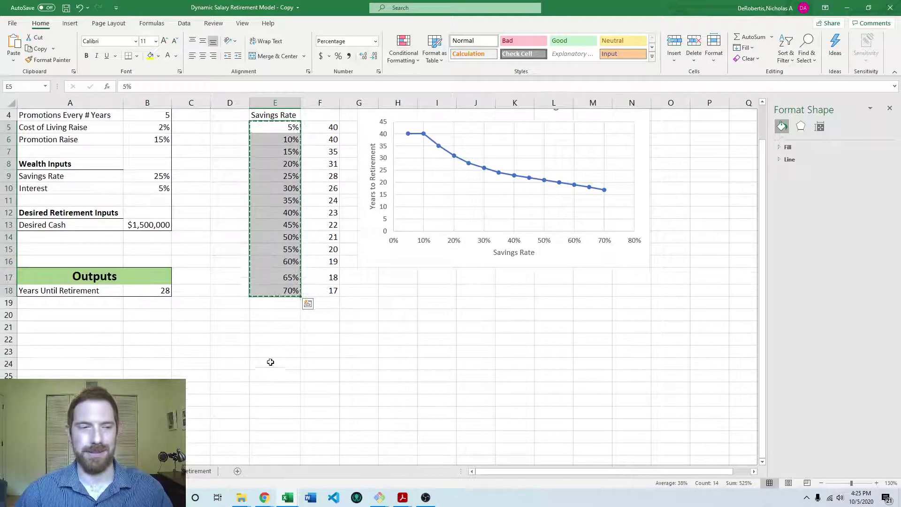
click(272, 339)
click(282, 352)
key(ctrl+v)
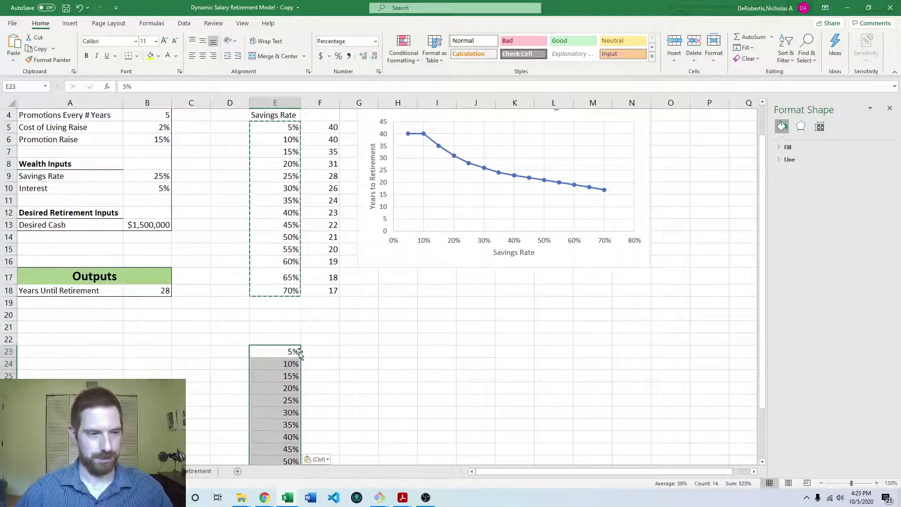
Step: Enter the column input values 2, 3, 4 and 5 across F22:I22 above the copied savings rates
click(321, 338)
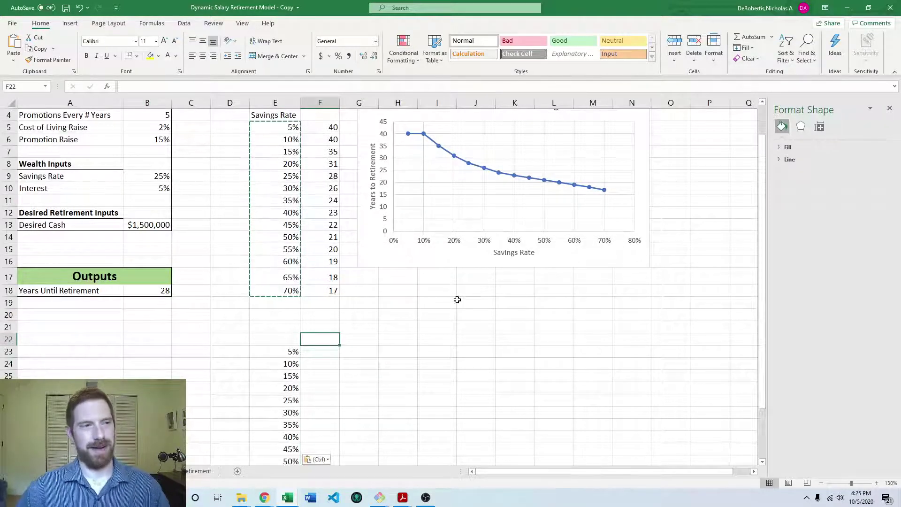
scroll(472, 332, up, 1)
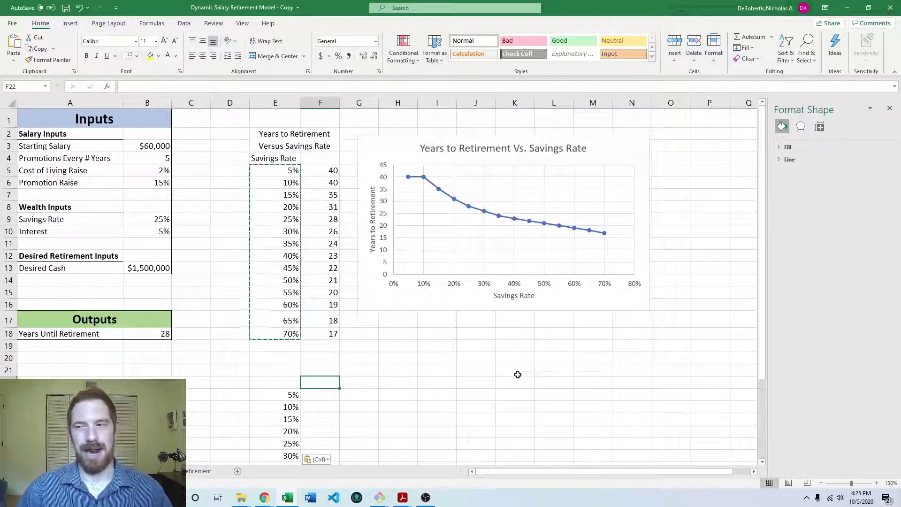
text(2)
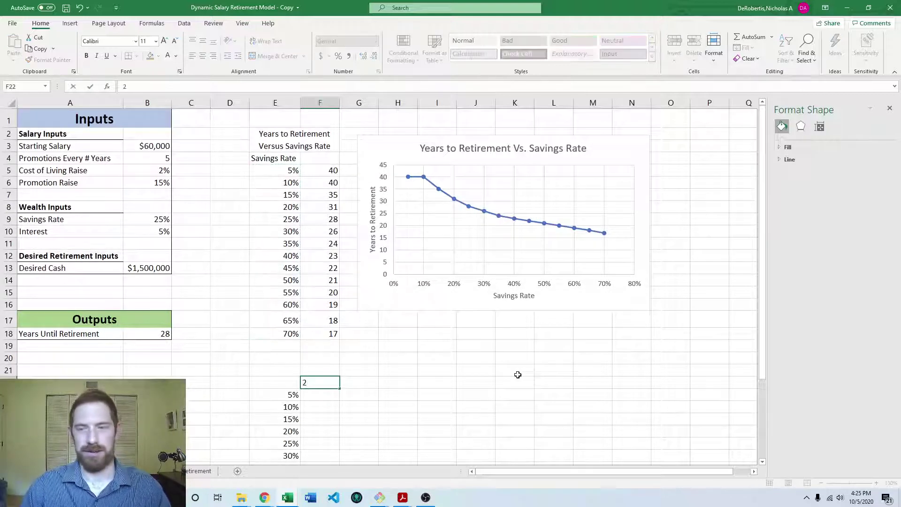
key(Tab)
text(3)
key(Tab)
text(4)
key(Tab)
text(5)
key(Tab)
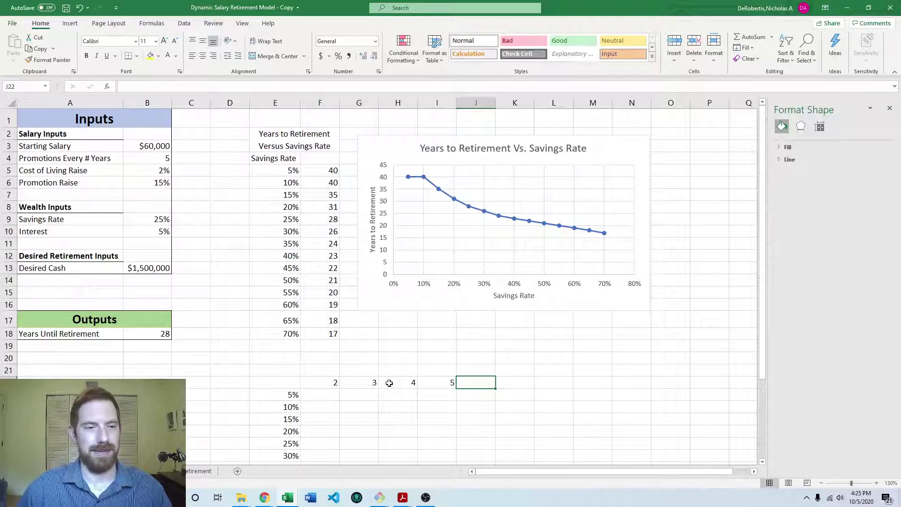
Step: Extend the number series in row 22 across to 10 in N22
drag(390, 383, 651, 386)
click(475, 432)
click(390, 434)
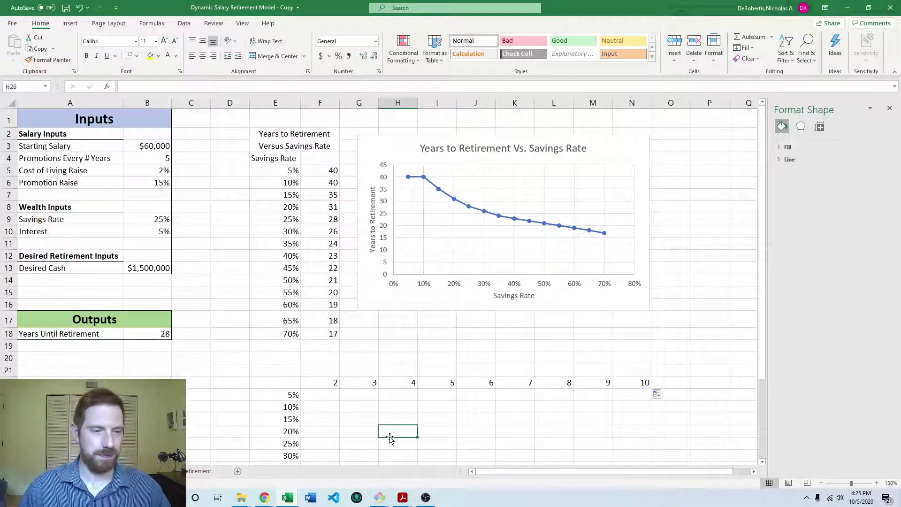
Step: Link corner cell E22 of the two-way table to the Years Until Retirement output in B18
scroll(391, 437, down, 3)
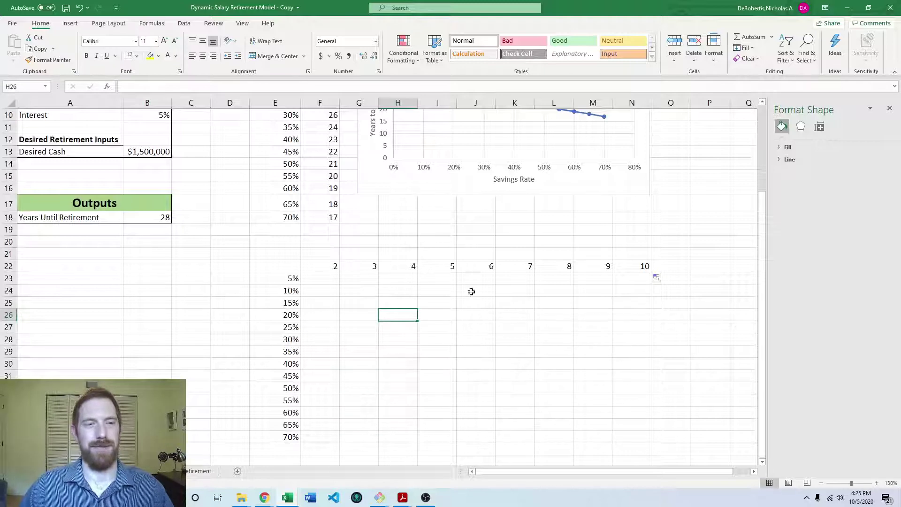
scroll(543, 362, up, 2)
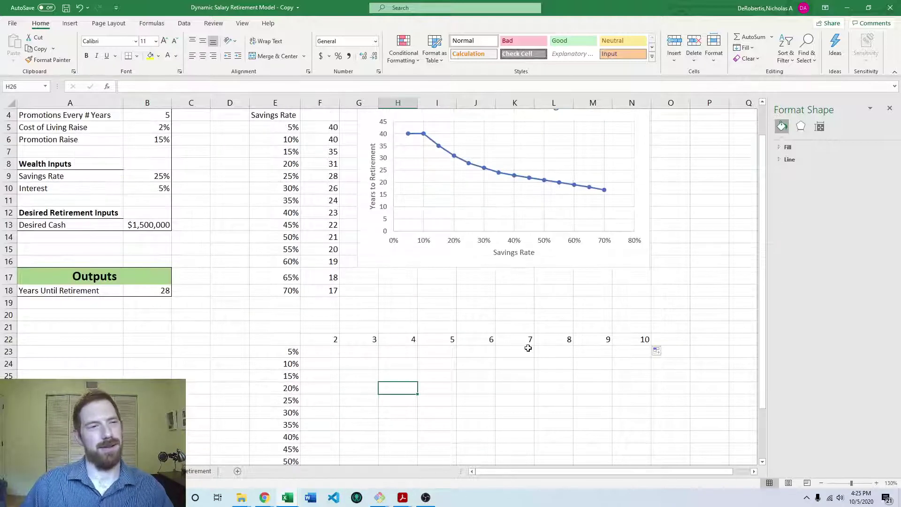
scroll(528, 348, up, 1)
click(329, 154)
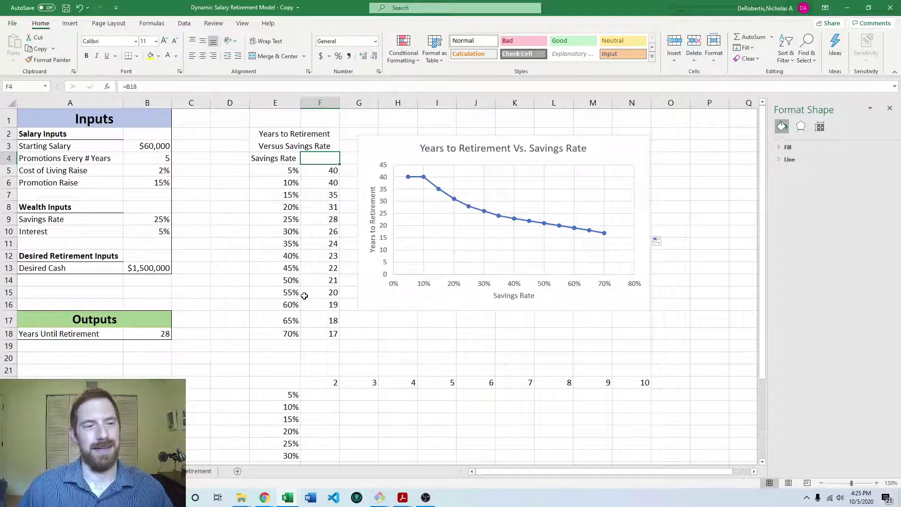
scroll(292, 291, down, 4)
click(290, 229)
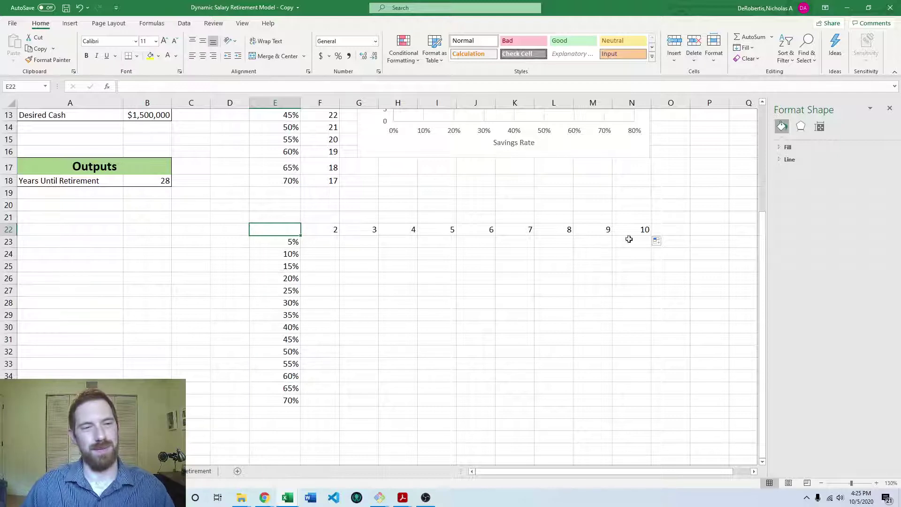
text(=)
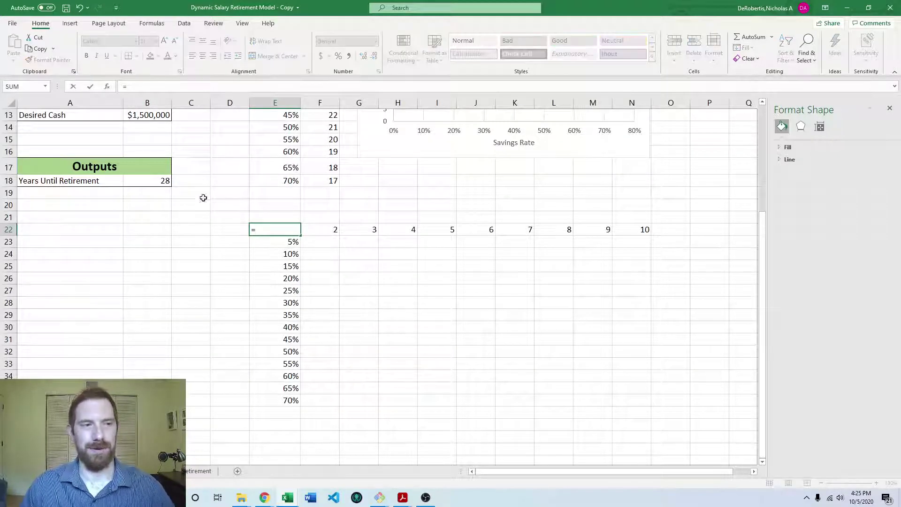
click(151, 181)
key(Return)
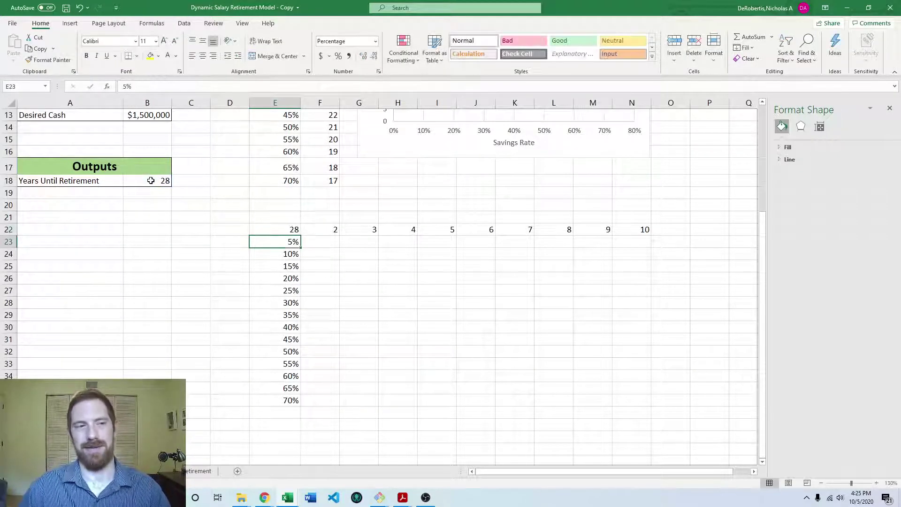
click(580, 436)
click(491, 327)
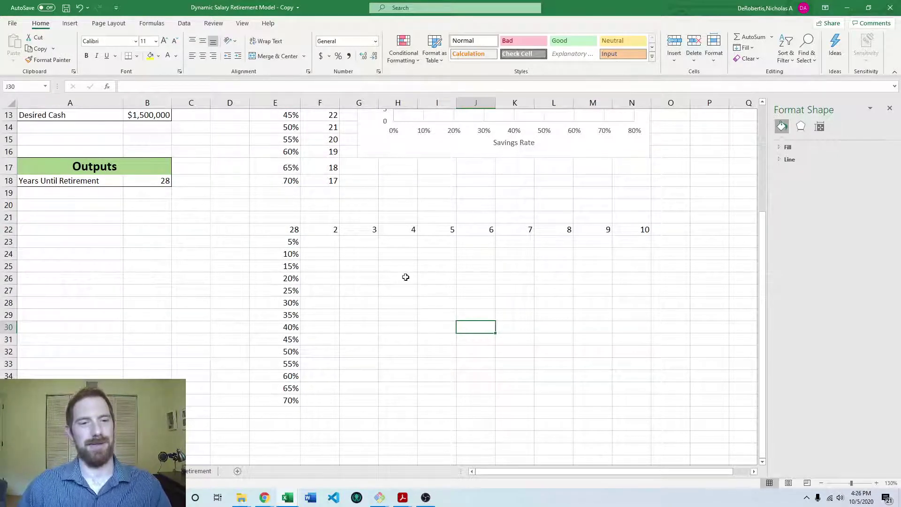
Step: Start a what-if data table on E22:N36 with the promotion interval in B4 as the row input cell
click(286, 229)
drag(351, 250, 643, 399)
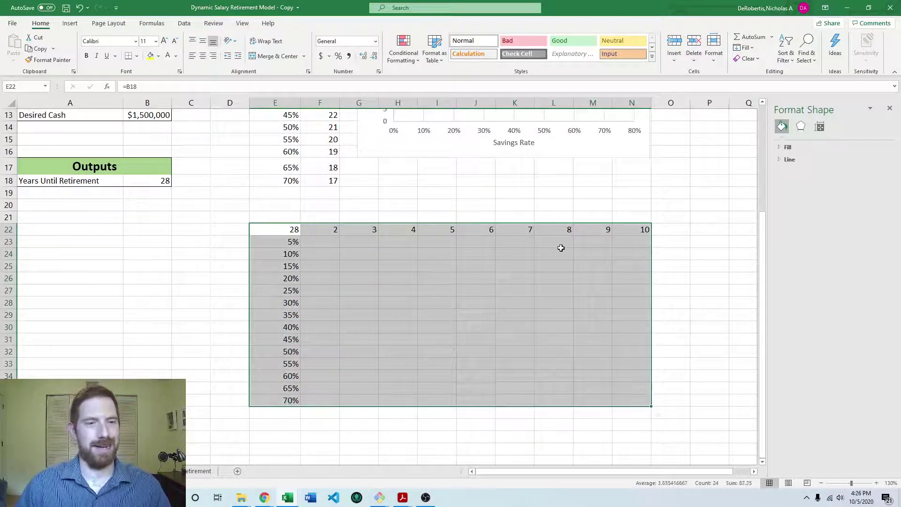
click(184, 23)
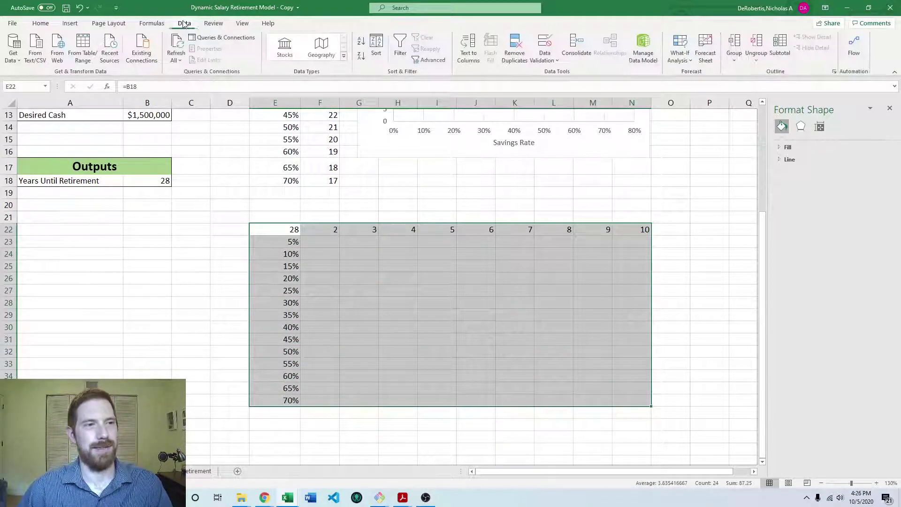
click(681, 53)
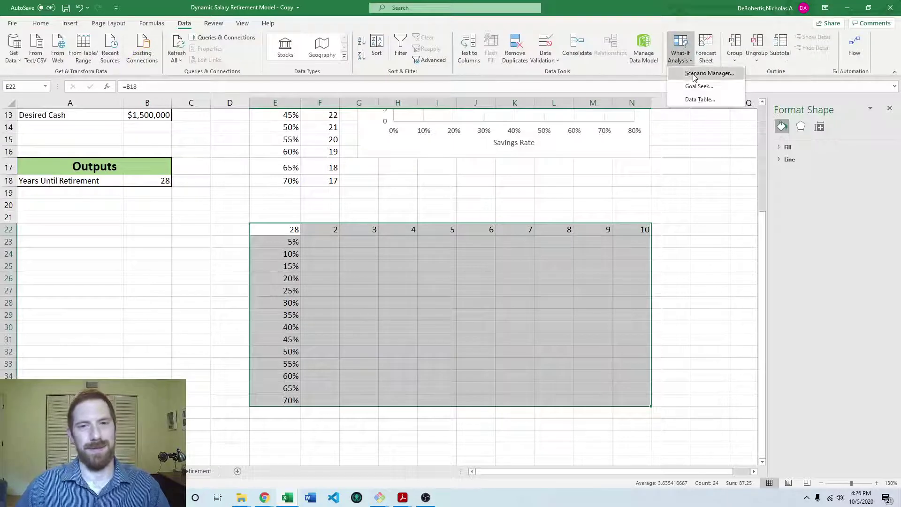
click(700, 100)
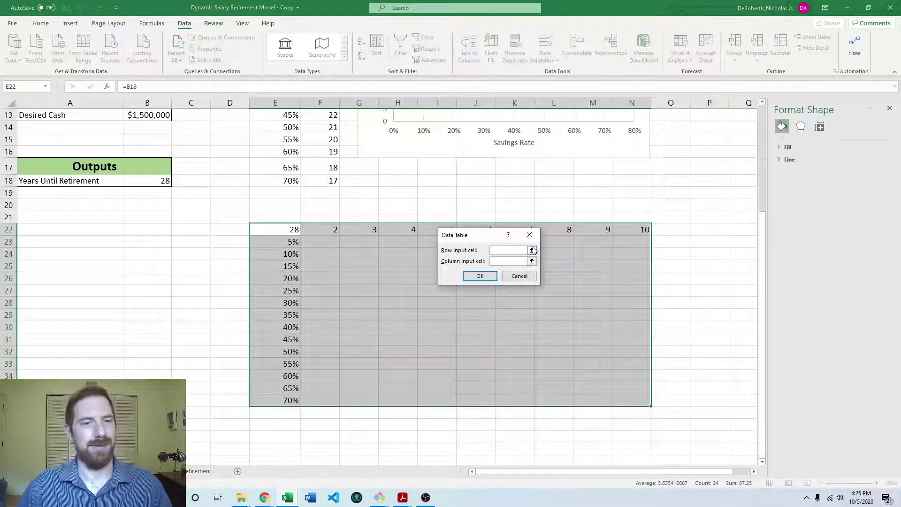
drag(485, 236, 640, 164)
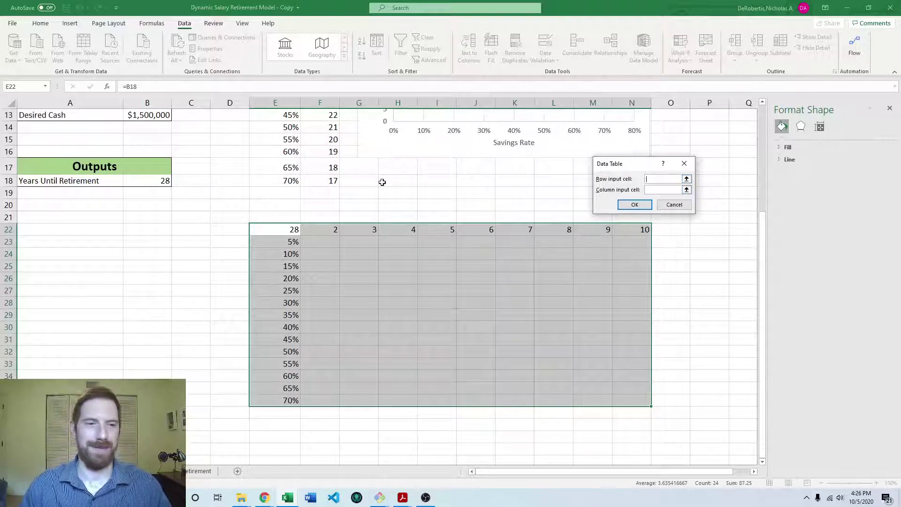
scroll(383, 182, up, 4)
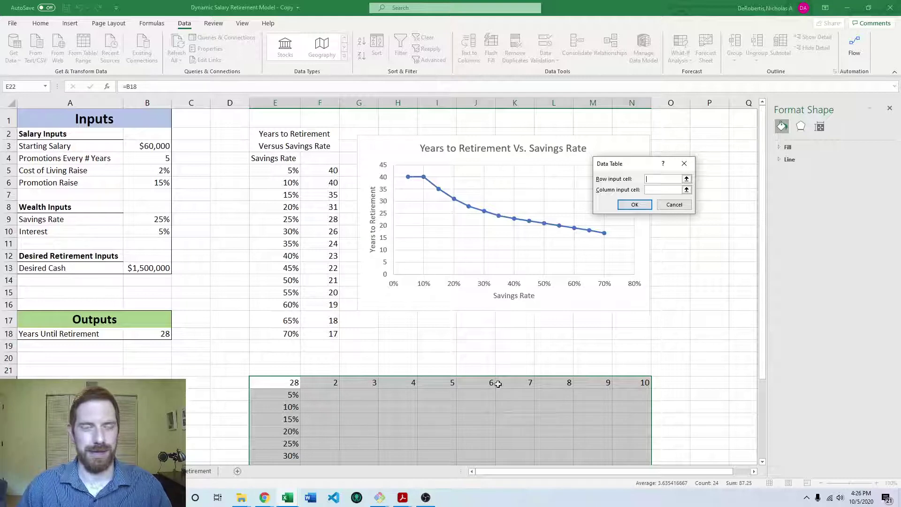
click(160, 158)
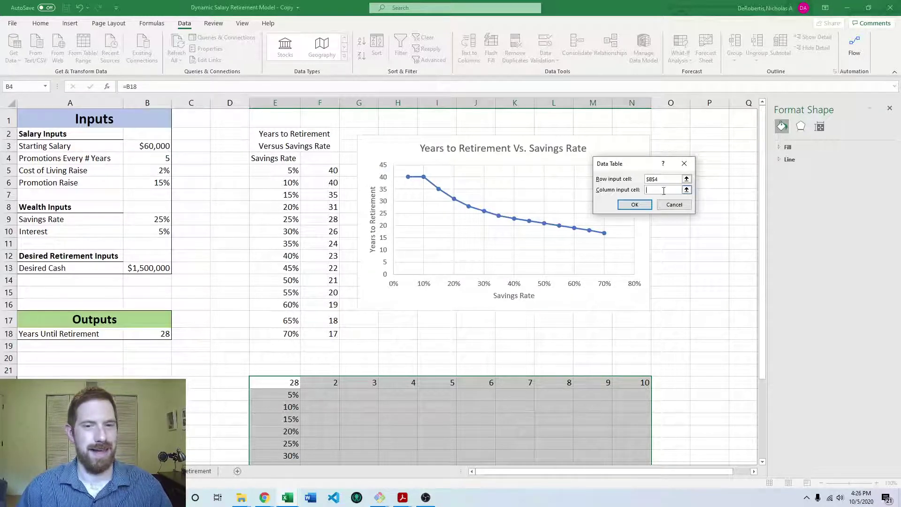
Step: Set the savings rate in B9 as the column input cell and generate the two-way data table
scroll(208, 370, down, 2)
scroll(208, 370, down, 2)
key(Tab)
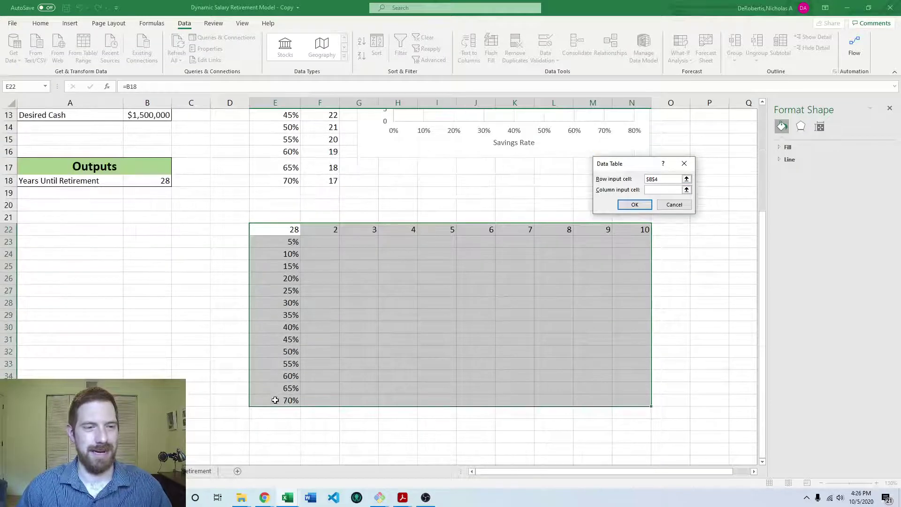
scroll(294, 277, up, 4)
click(155, 219)
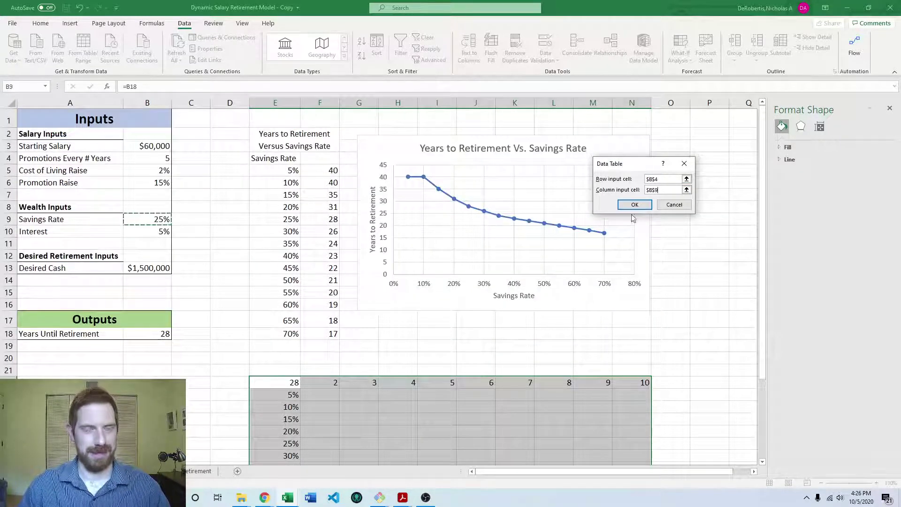
scroll(641, 223, down, 2)
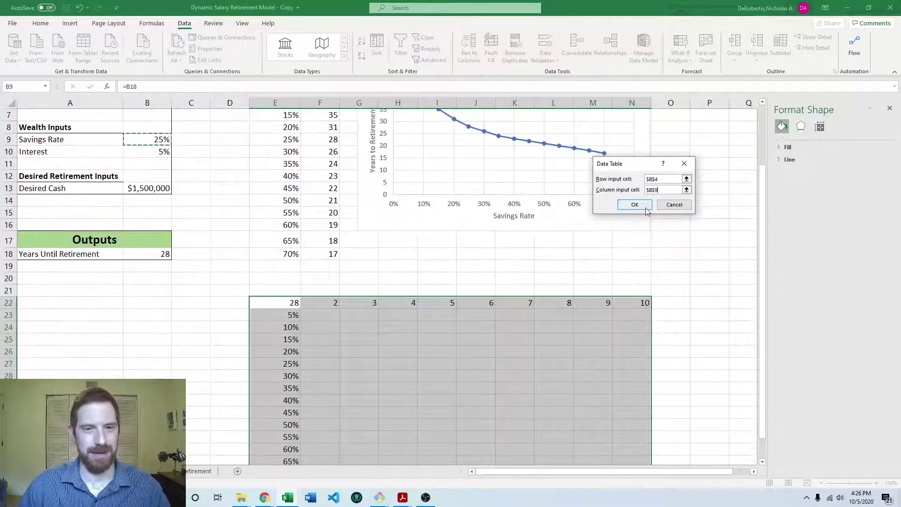
click(635, 206)
scroll(664, 257, down, 2)
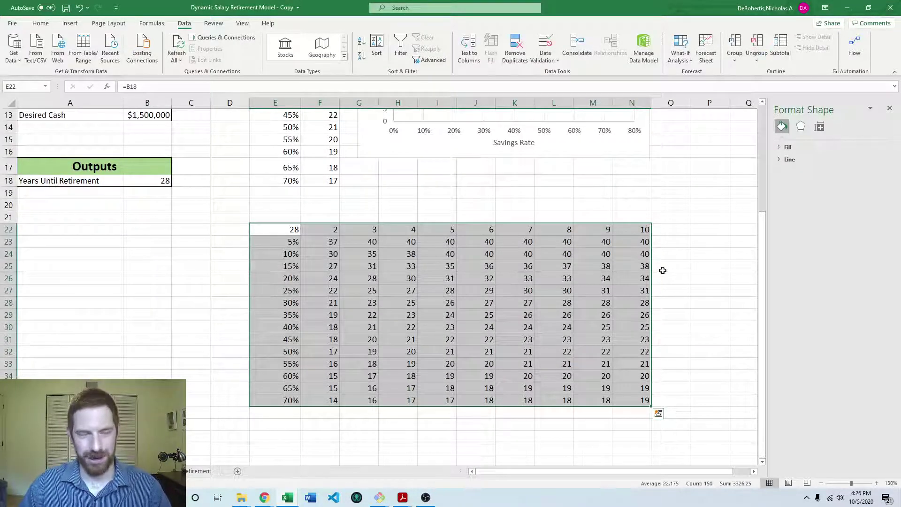
Step: Examine how the two-way results vary with savings rate and promotion interval, comparing opposite corners of the table
click(459, 359)
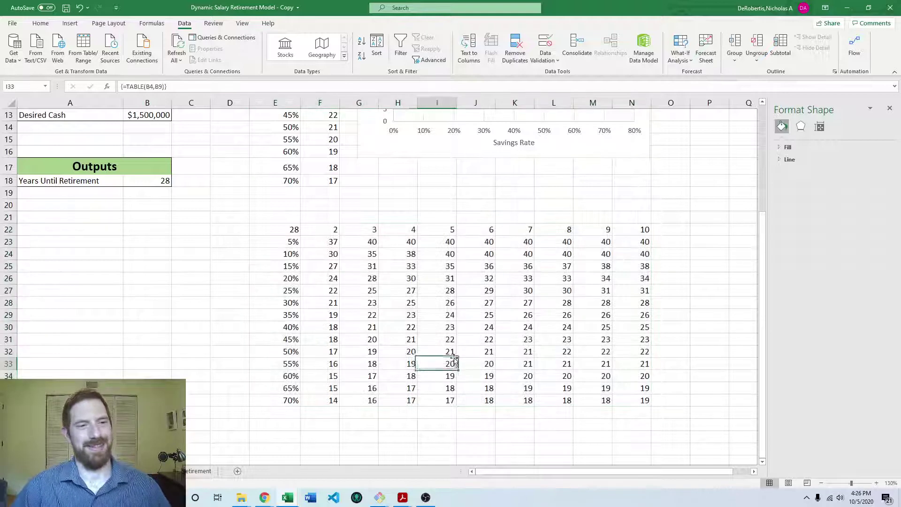
drag(277, 244, 284, 394)
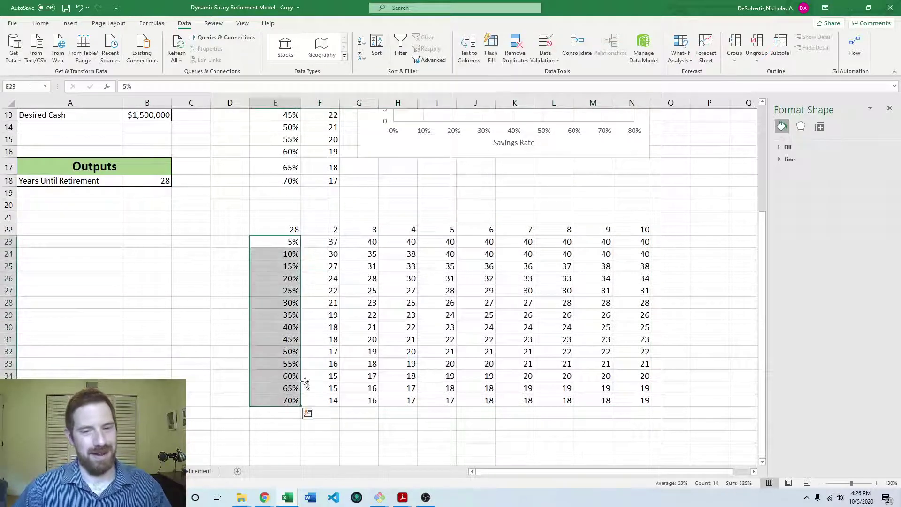
drag(335, 229, 630, 231)
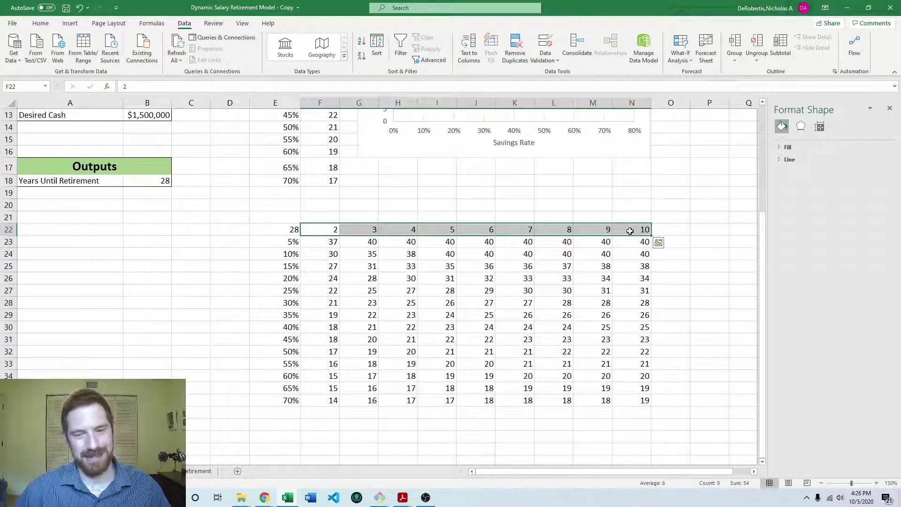
click(662, 281)
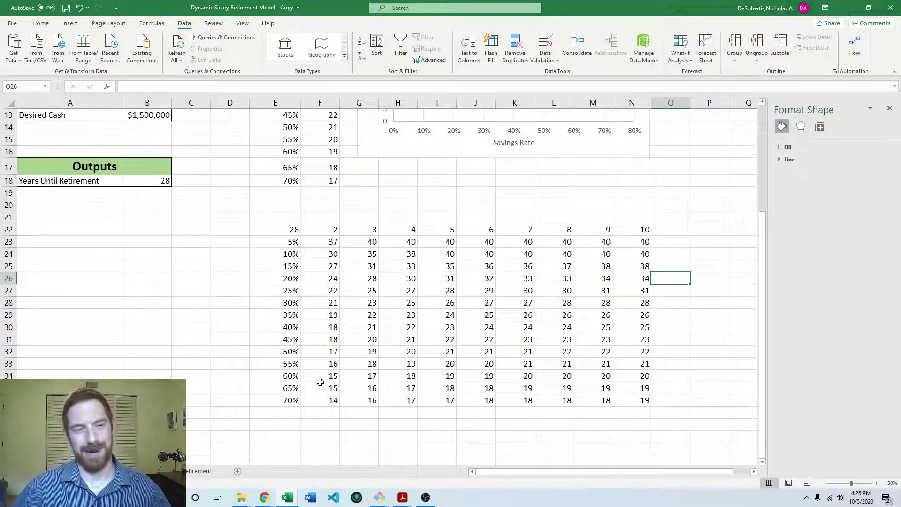
drag(320, 382, 452, 399)
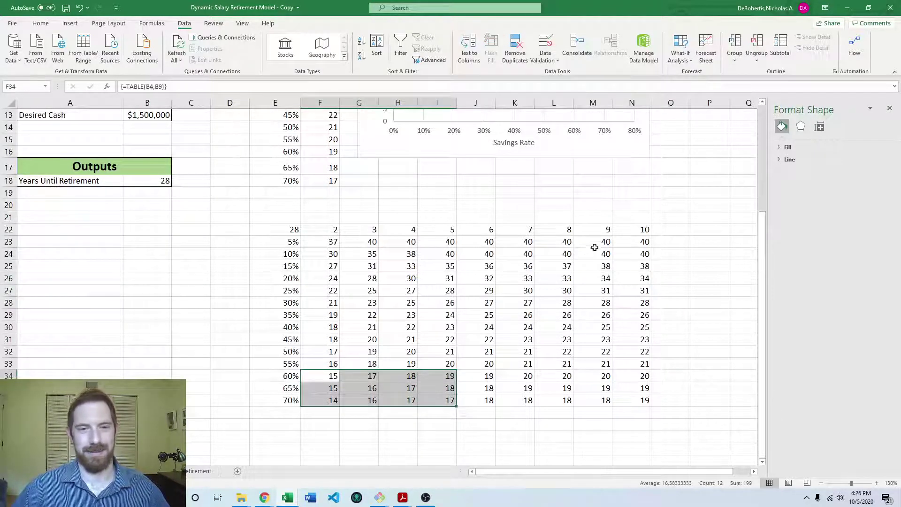
drag(592, 231, 650, 278)
click(524, 254)
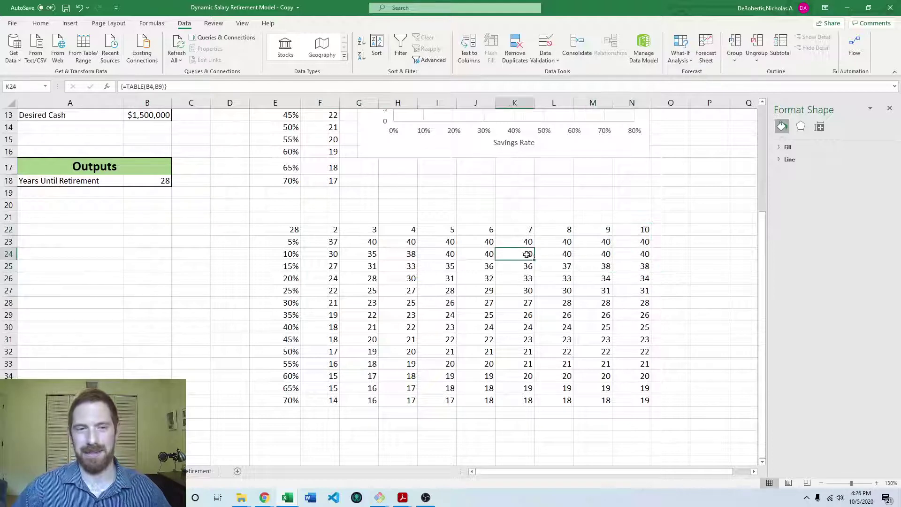
click(586, 275)
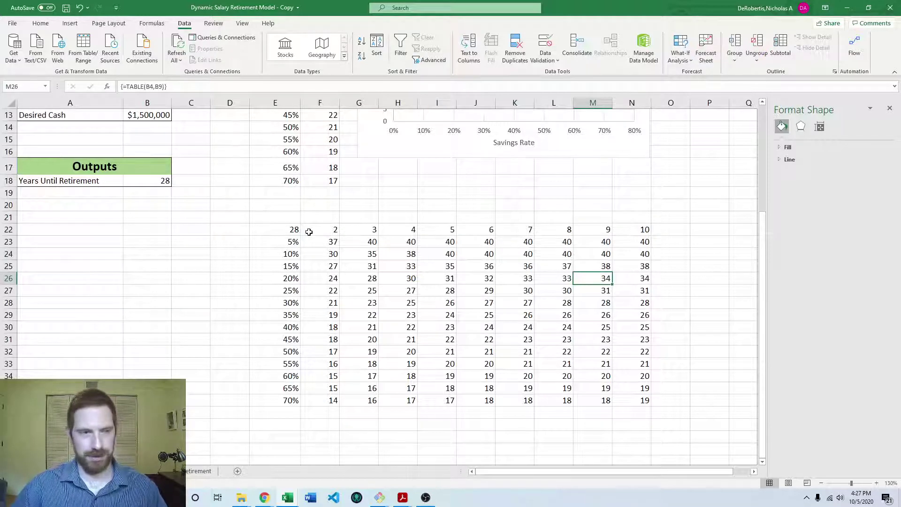
Step: Apply the Red - Yellow - Green Color Scale conditional formatting to the data table results in F23:N36
drag(329, 242, 640, 400)
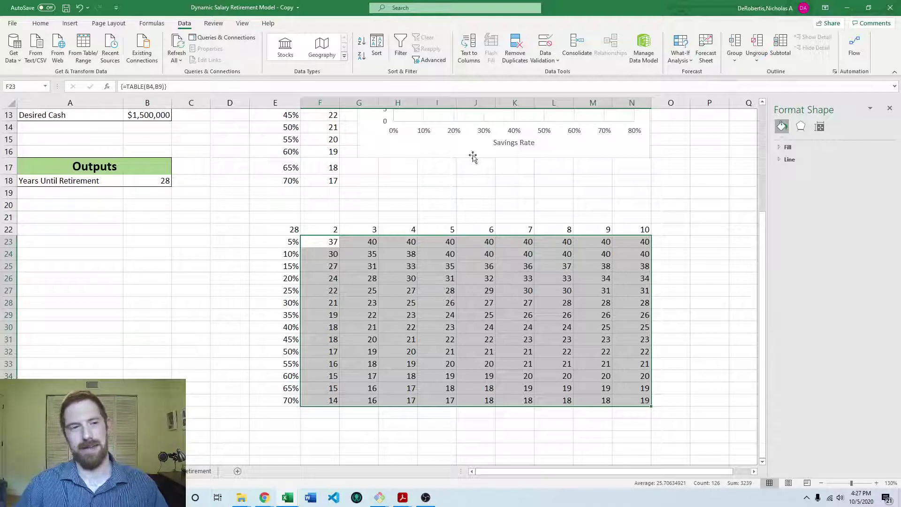
click(41, 24)
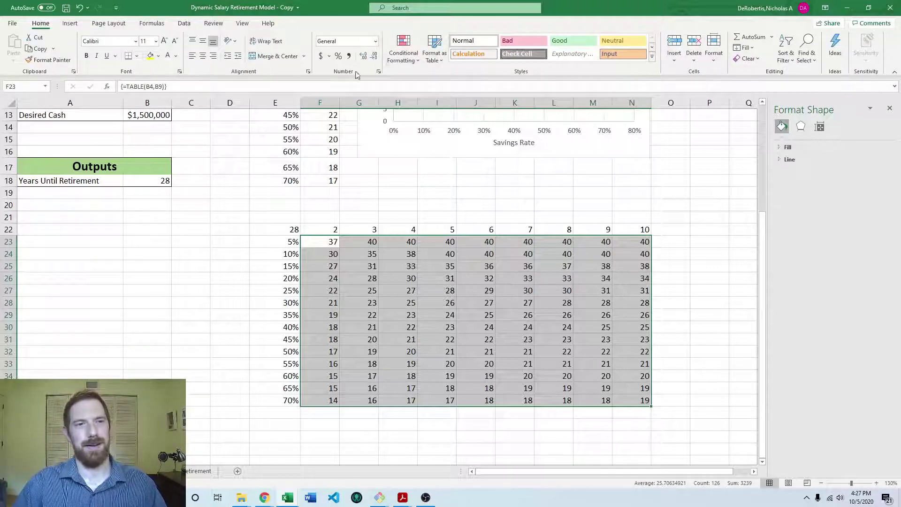
click(407, 60)
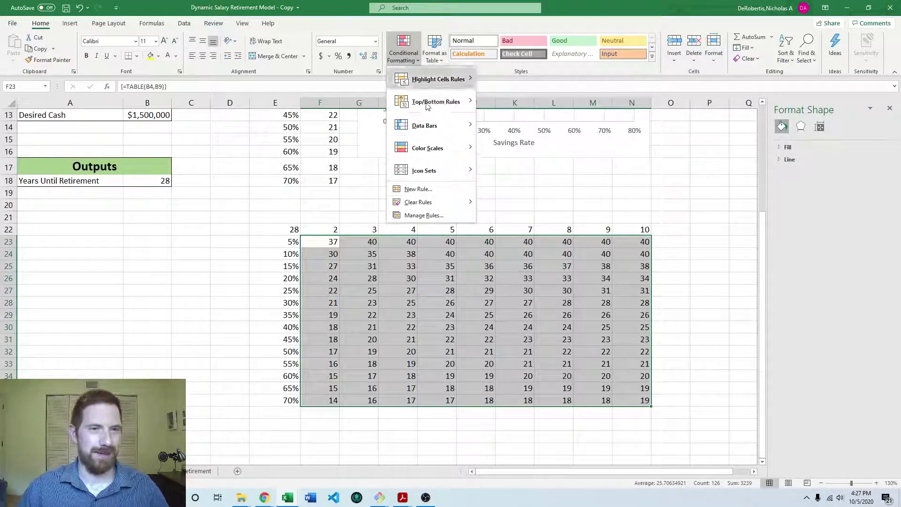
mouse_move(446, 145)
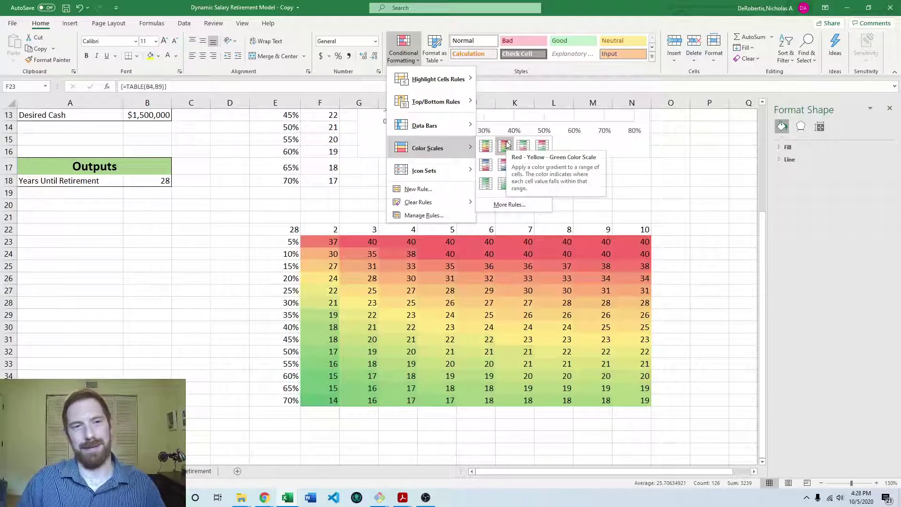
click(506, 146)
click(710, 217)
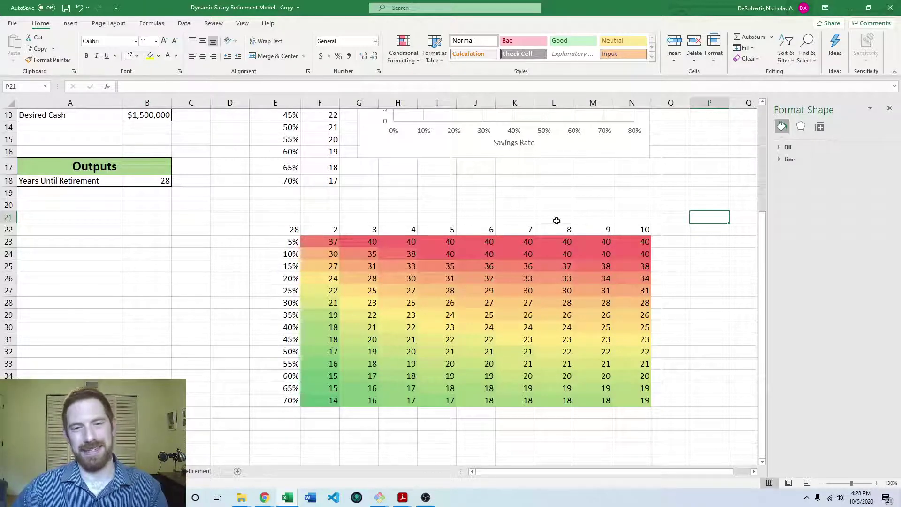
drag(429, 241, 645, 254)
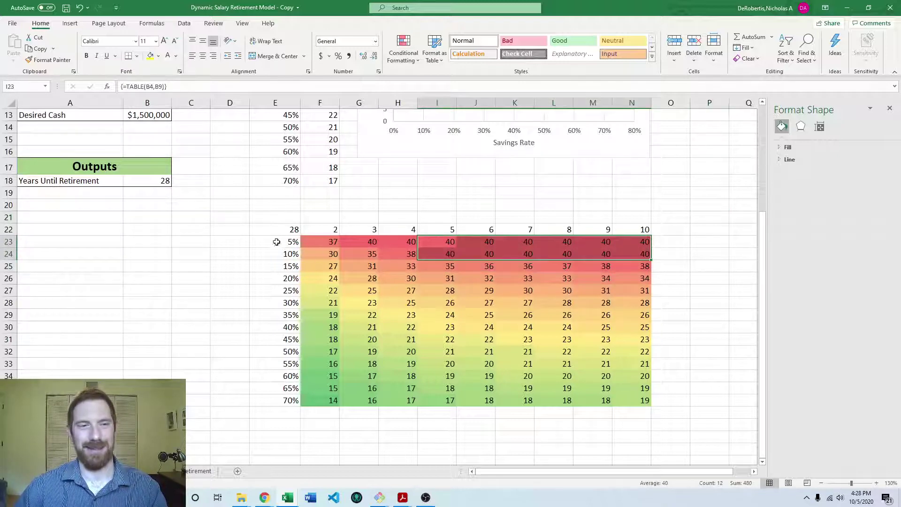
click(571, 310)
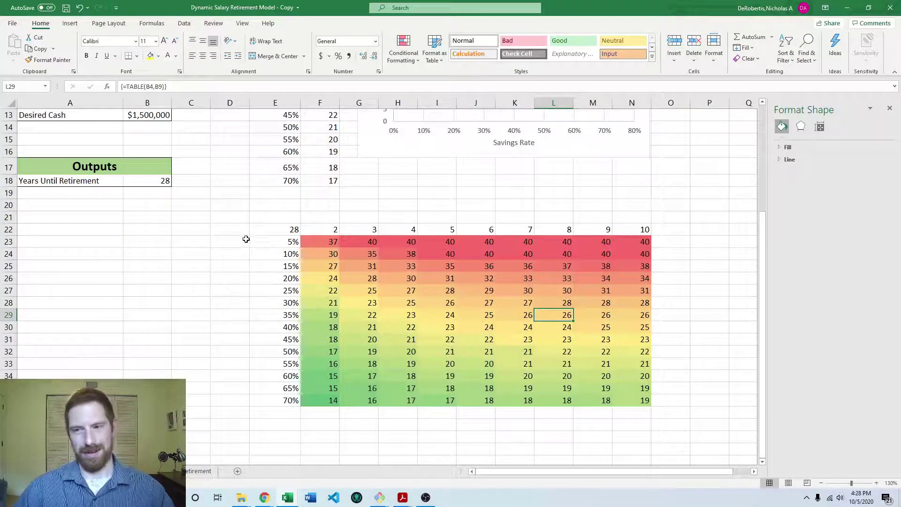
Step: Add the heading "Promotions Every # Years" above the promotion intervals and merge and center it across F21:N21
click(337, 225)
click(423, 216)
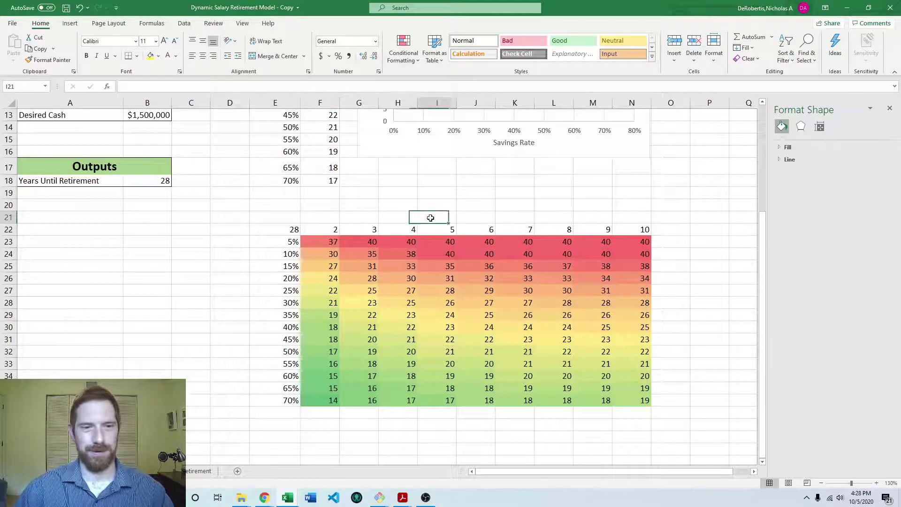
text(Promo)
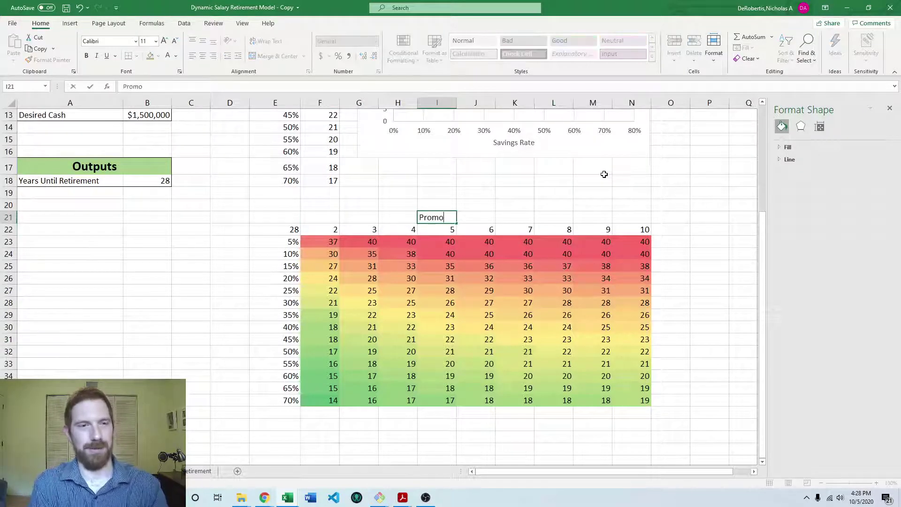
text(tions E)
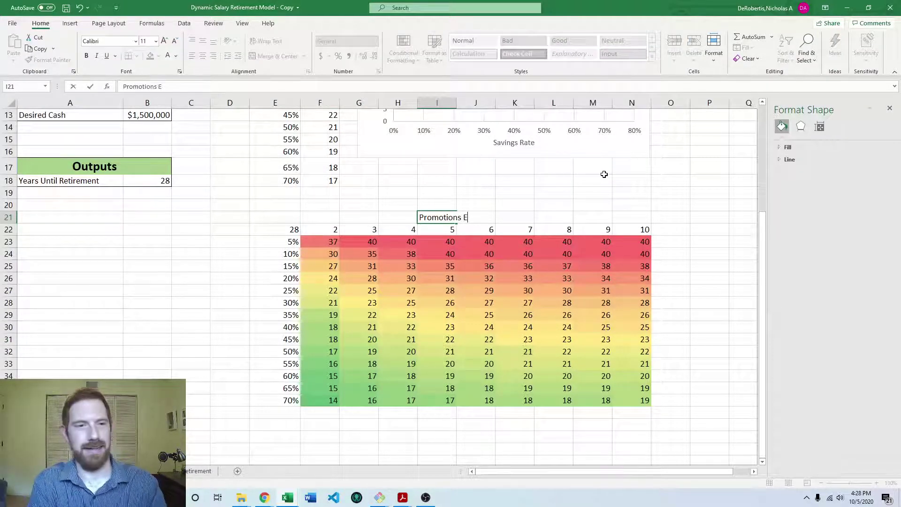
text(very #)
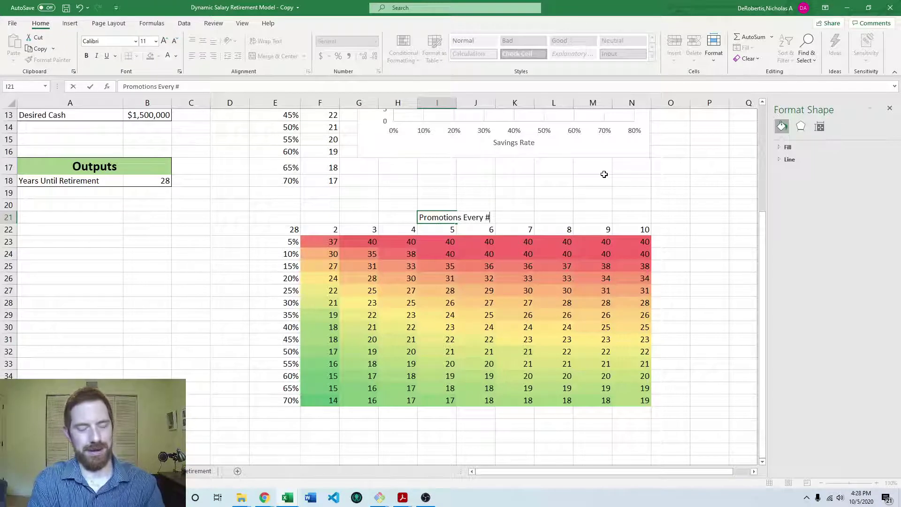
text( Years)
key(Return)
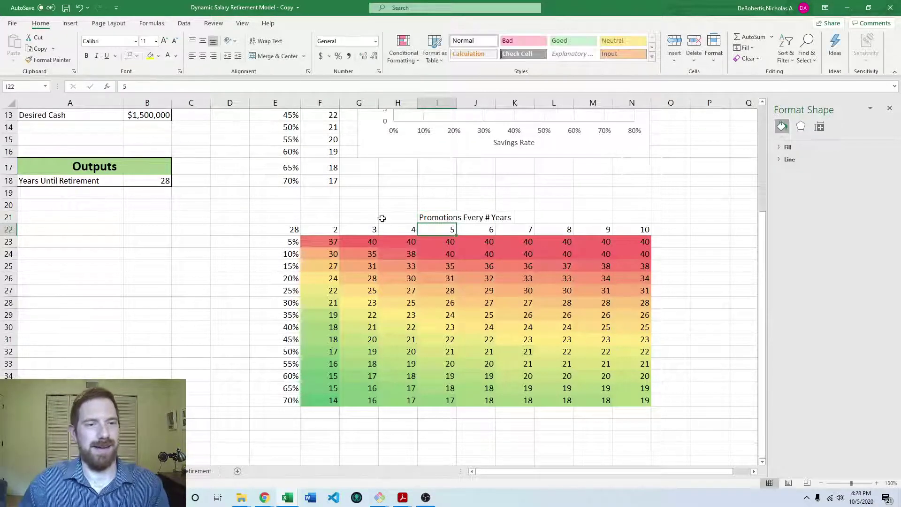
drag(312, 220, 648, 216)
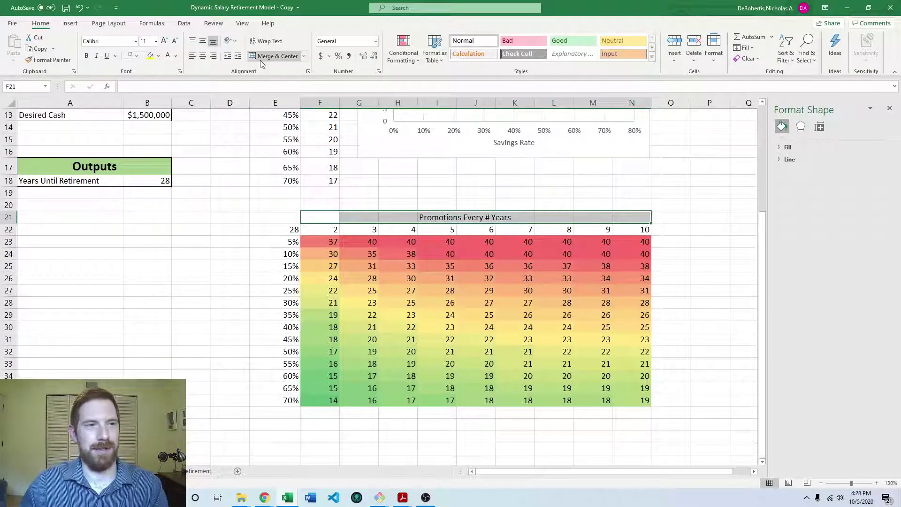
Step: Merge and center D23:D36 beside the savings rates and enter the label "Savings Rate" in it
click(235, 245)
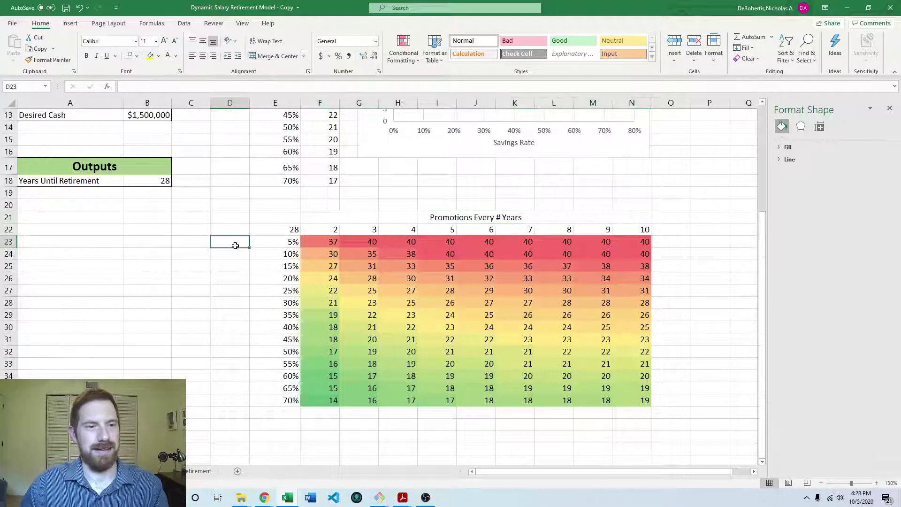
click(293, 221)
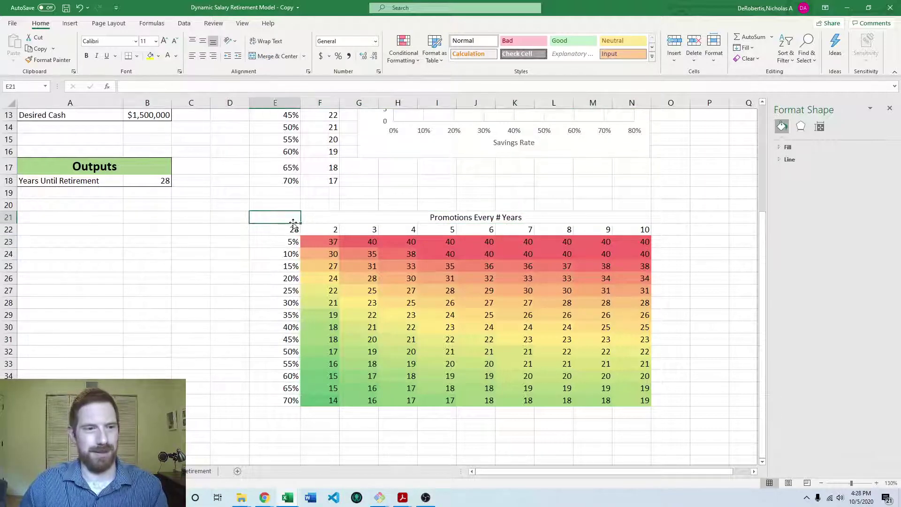
drag(230, 244, 233, 398)
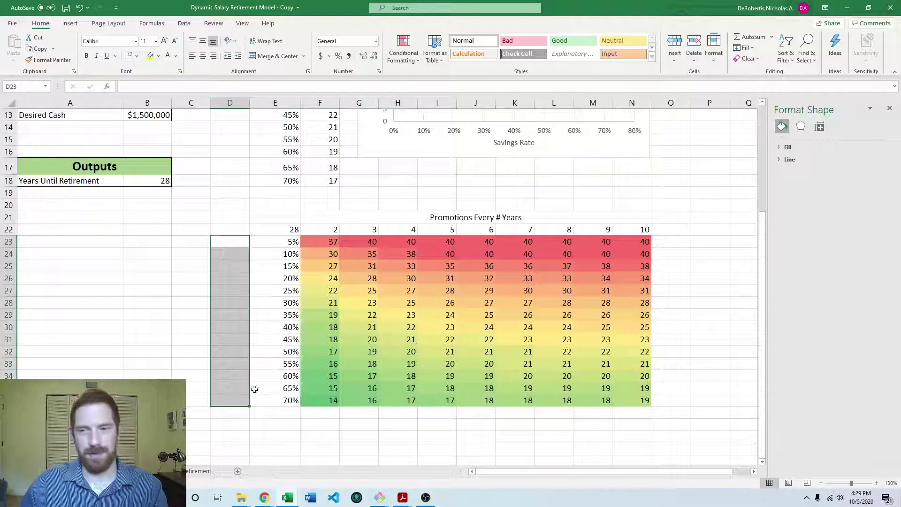
click(339, 84)
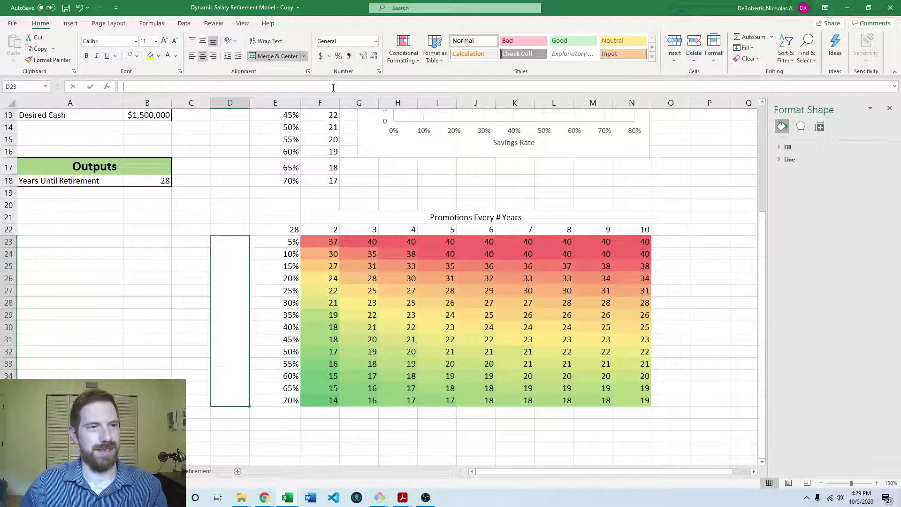
text(Saving)
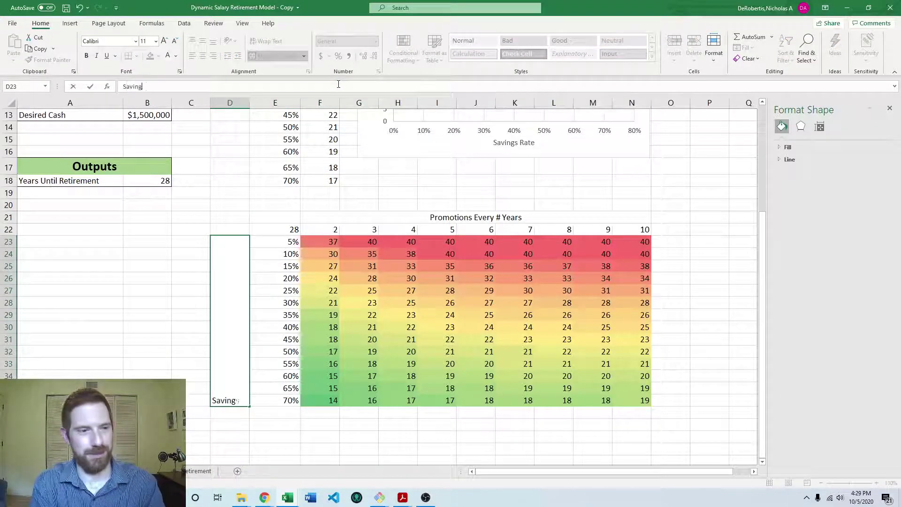
text(s Rate)
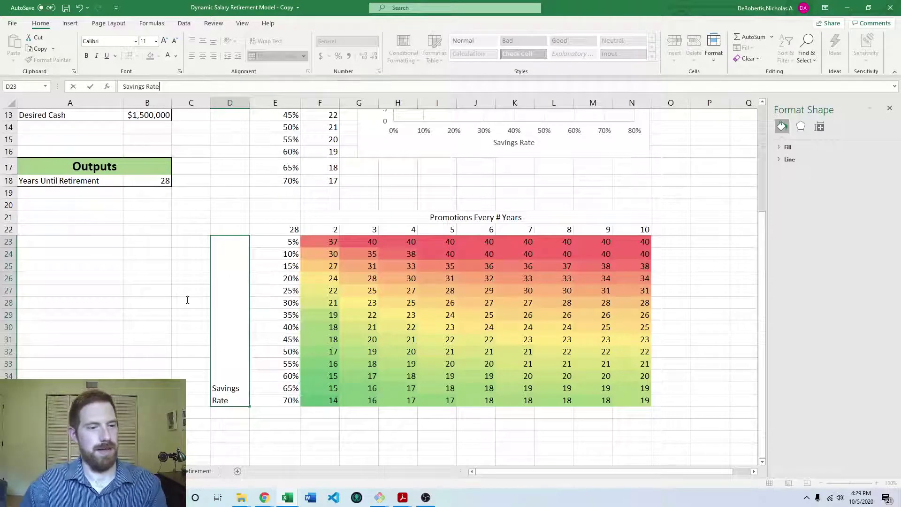
click(188, 300)
Step: Rotate the Savings Rate label in the merged cell D23 to an orientation of 90 degrees
click(219, 322)
right_click(239, 294)
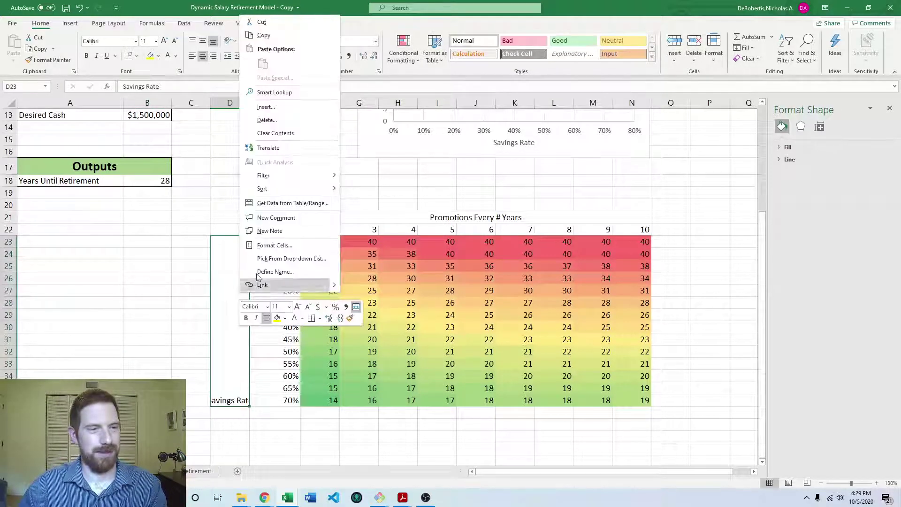
click(272, 245)
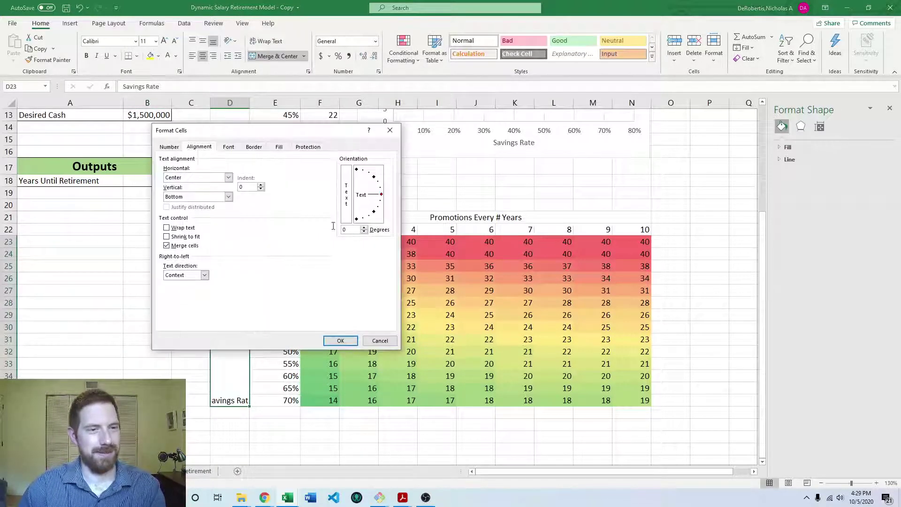
text(90)
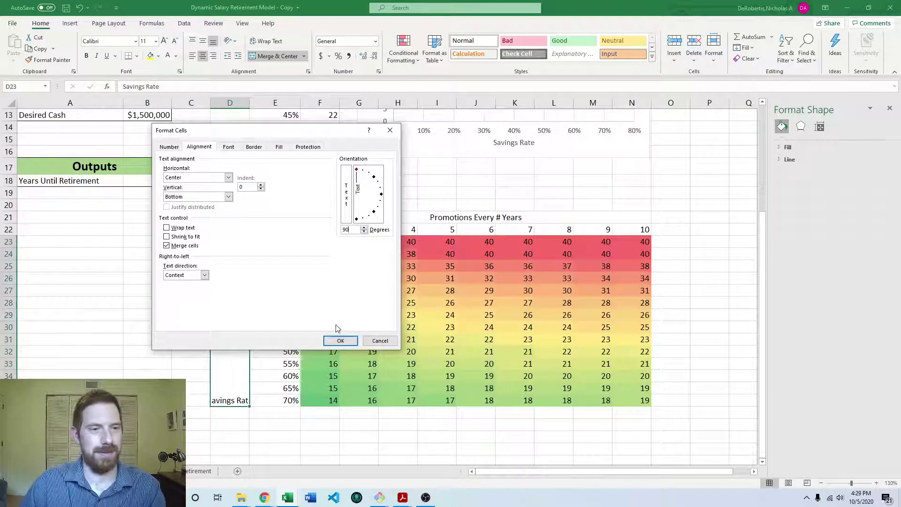
click(339, 340)
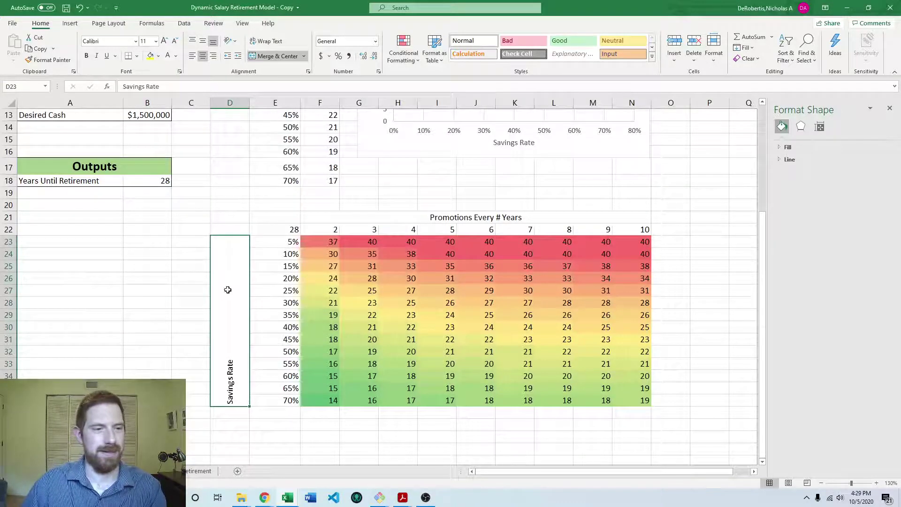
Step: Middle-align the Savings Rate label vertically and right-align it horizontally so it sits next to the rate values
click(203, 41)
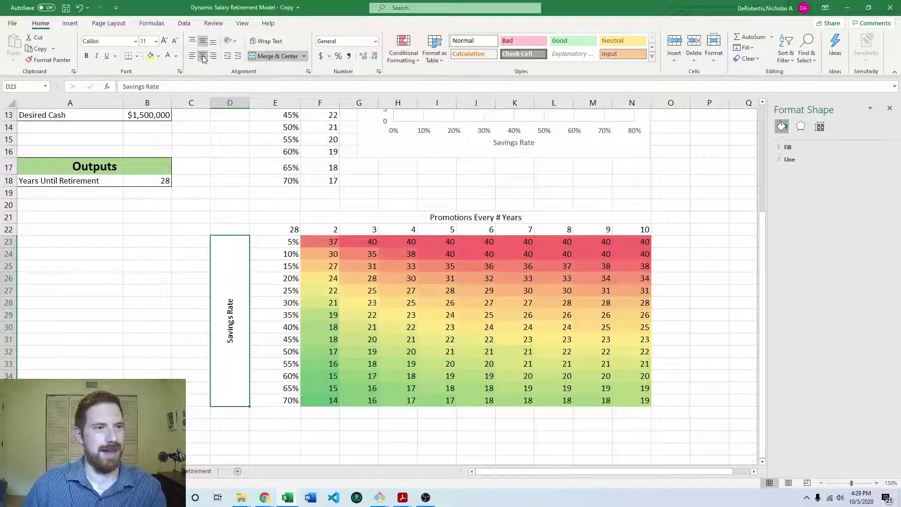
click(204, 42)
click(204, 42)
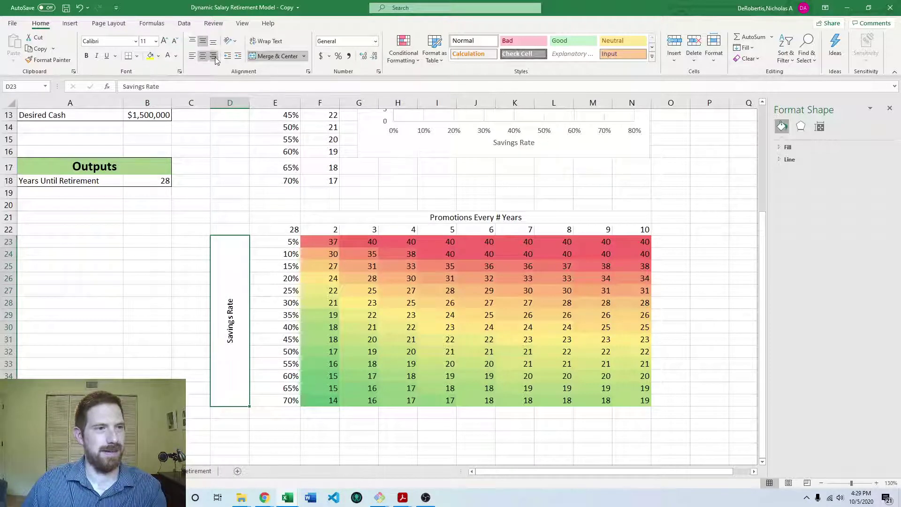
click(213, 56)
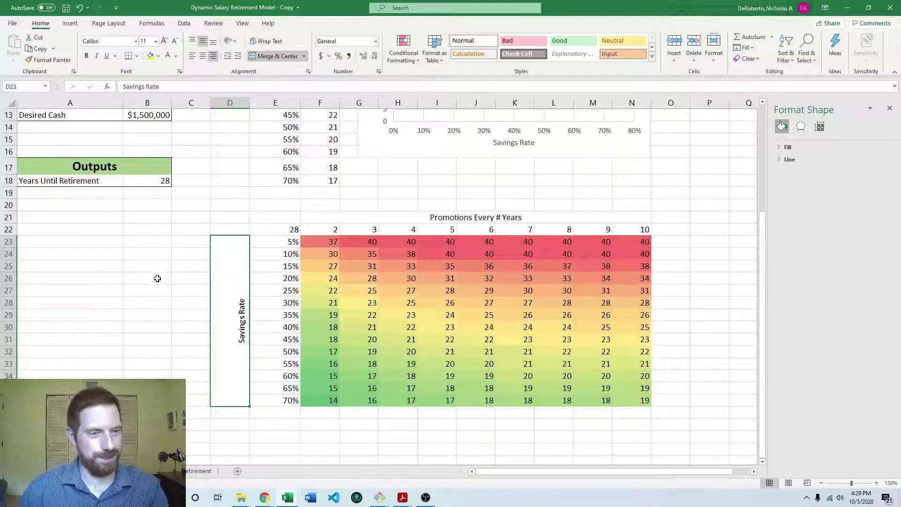
click(175, 255)
Step: Make the Savings Rate and Promotions Every # Years labels bold
click(226, 293)
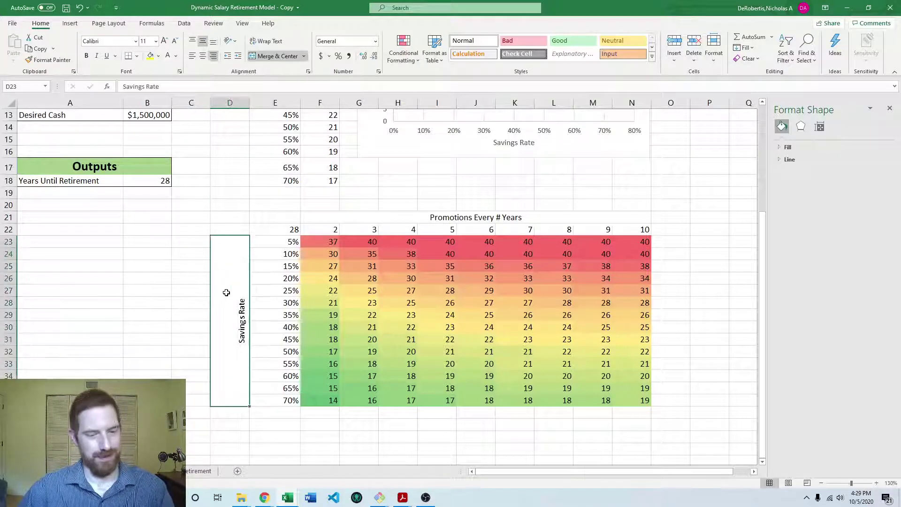
key(ctrl+b)
click(446, 219)
key(ctrl+b)
click(197, 206)
click(193, 241)
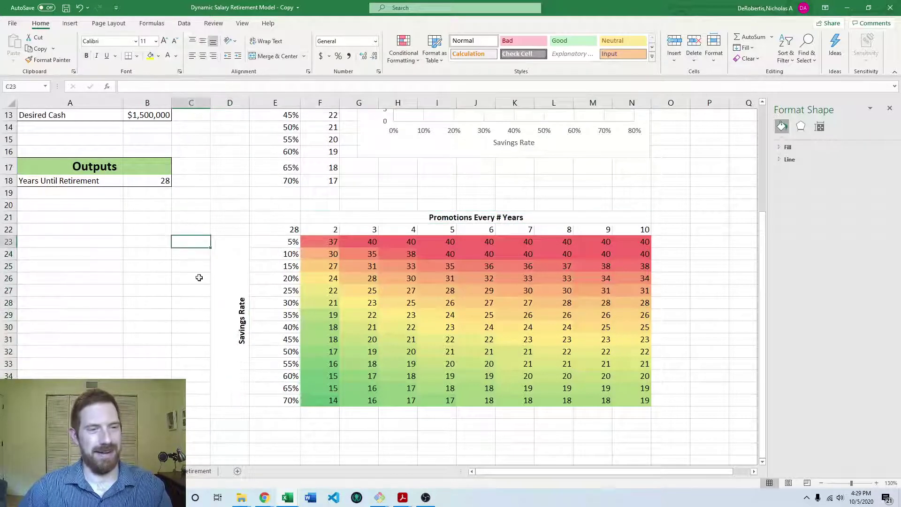
Step: Insert a blank row above the two-way table to make room for a title
click(227, 284)
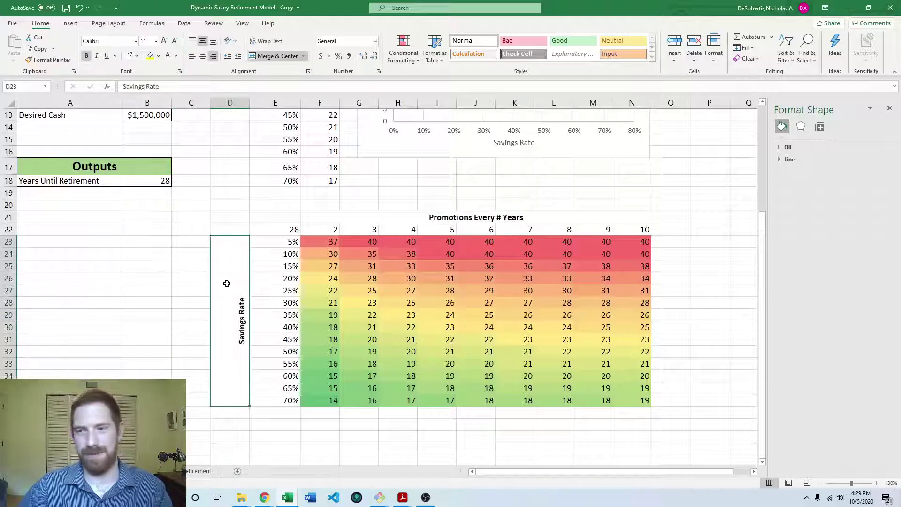
click(241, 203)
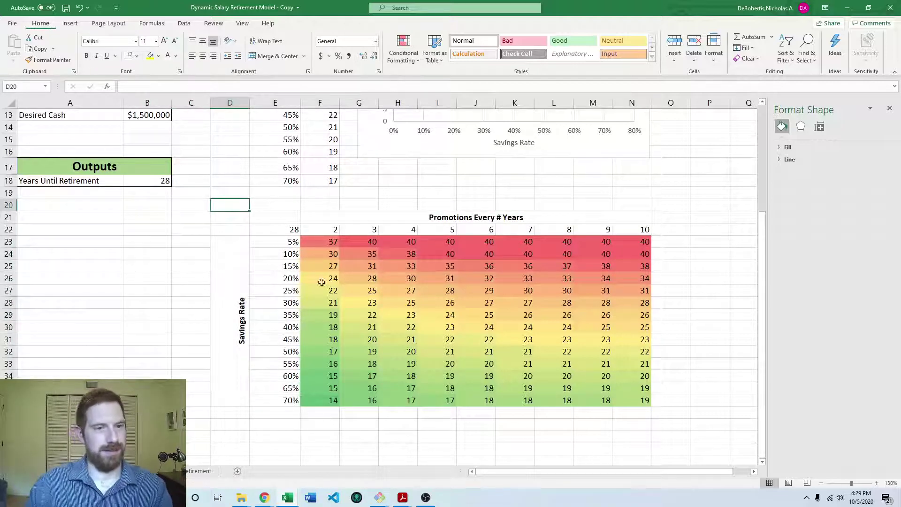
click(385, 193)
key(ctrl+shift+plus)
click(274, 210)
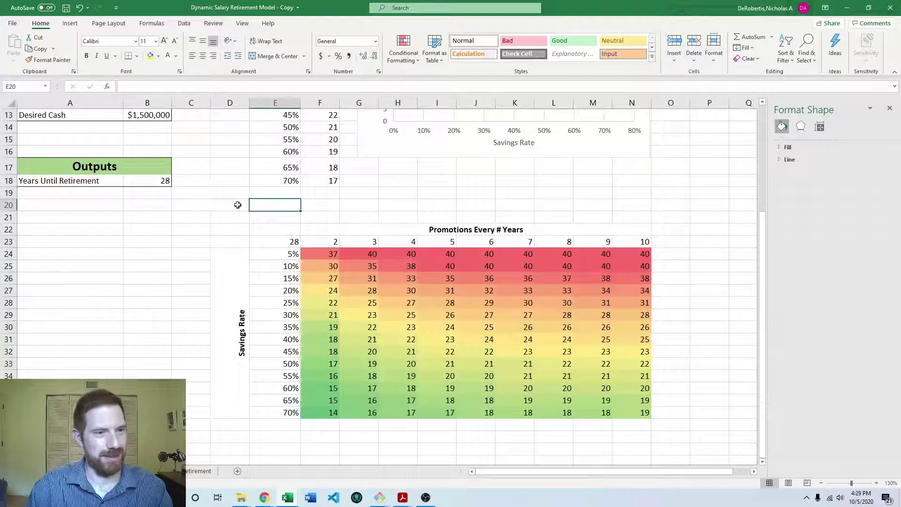
Step: Merge and center the blank cells D20:N21 above the two-way table
drag(237, 205, 630, 216)
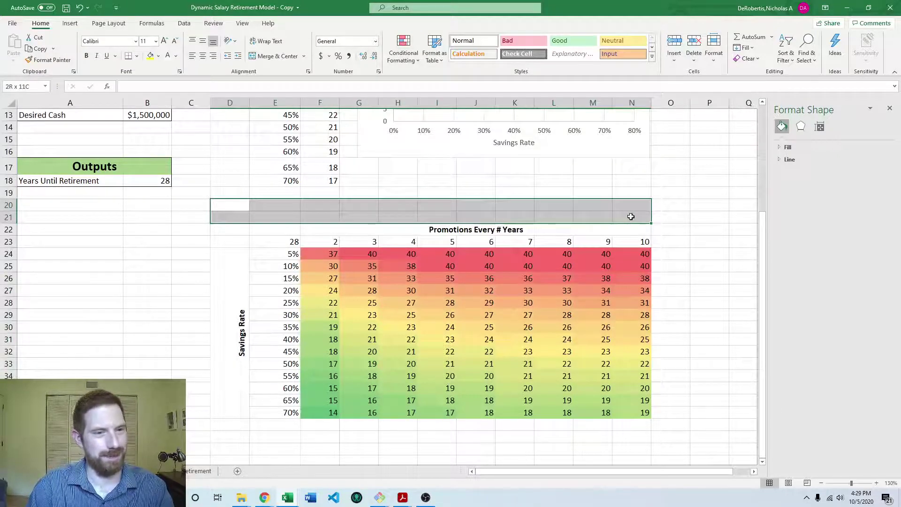
key(alt+h)
key(m)
key(c)
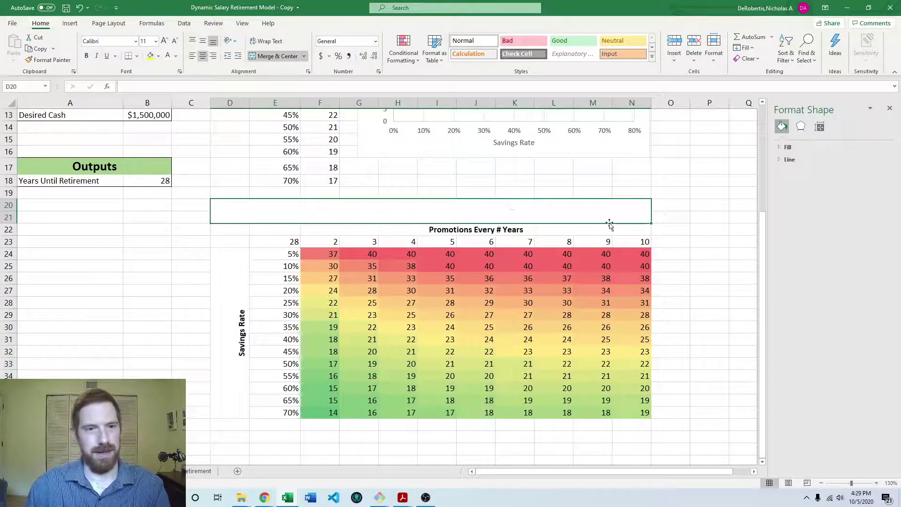
Step: Title the table "Years to Retirement for Savings Rate vs. Promotions Every # Years" in merged cell D20 and middle-align the title vertically
click(456, 85)
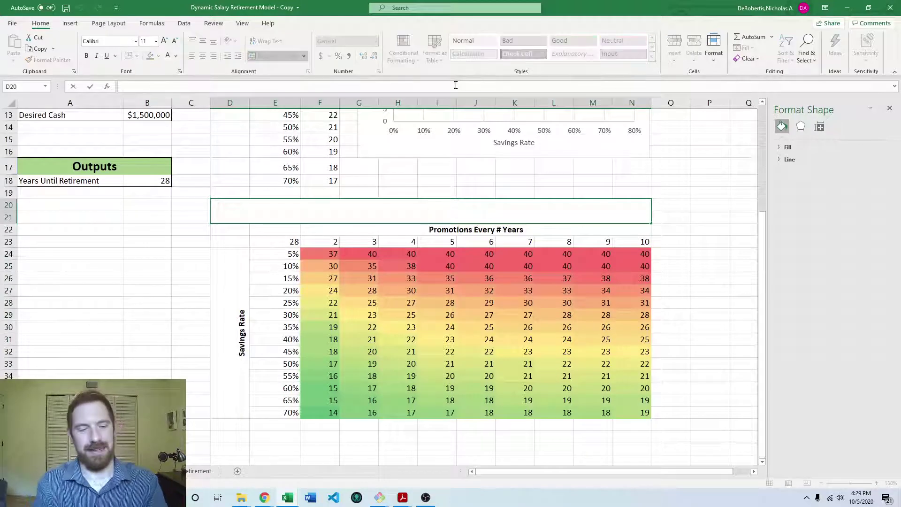
text(Years to Retirem)
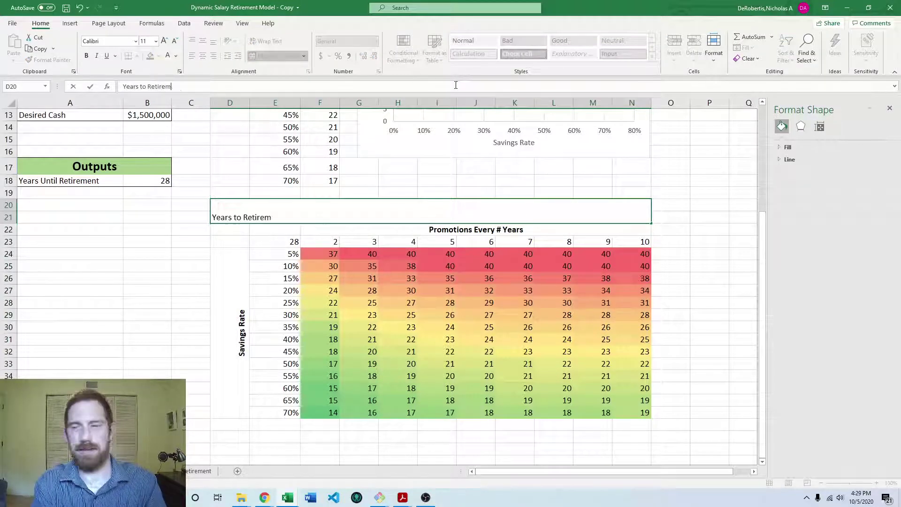
text(ent for Savings)
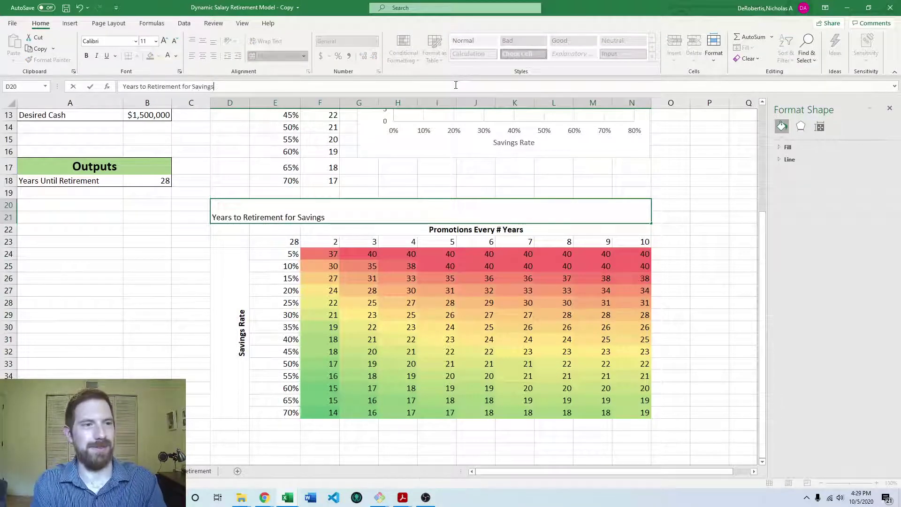
text( Rate vs. Promotions Every)
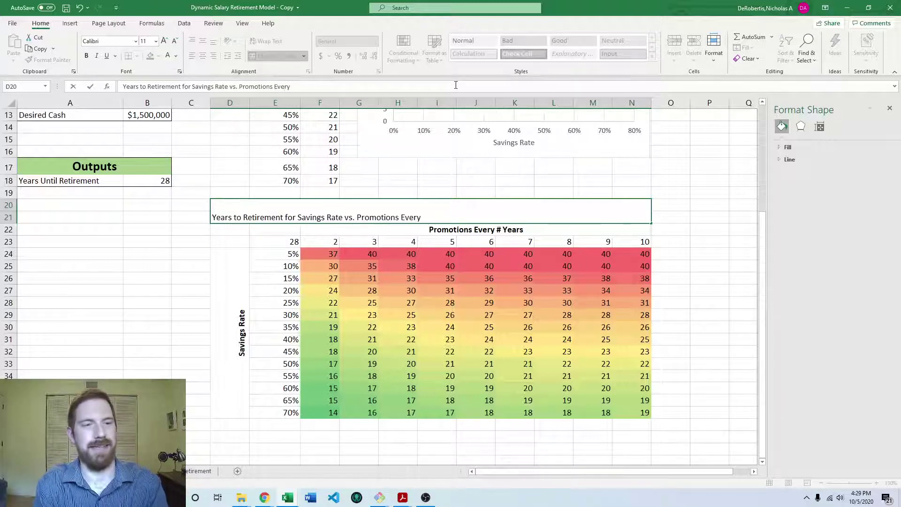
text( # Years)
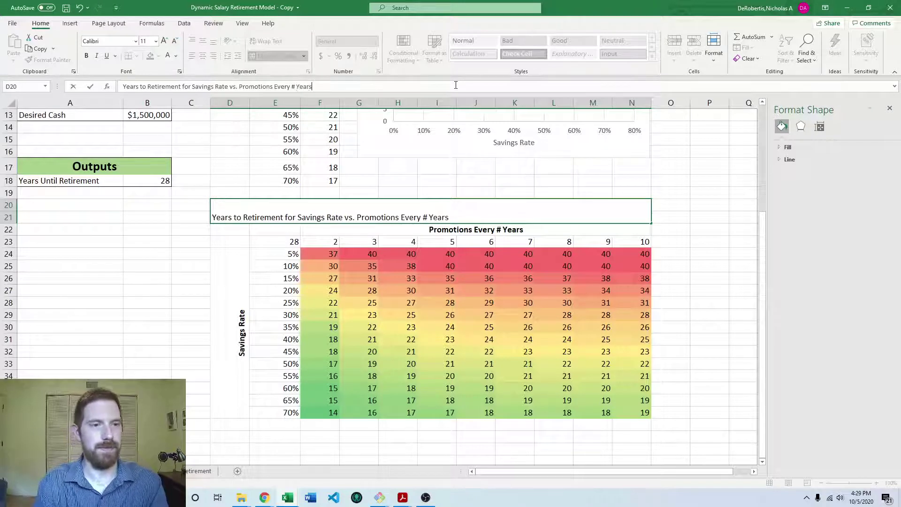
key(Return)
click(277, 220)
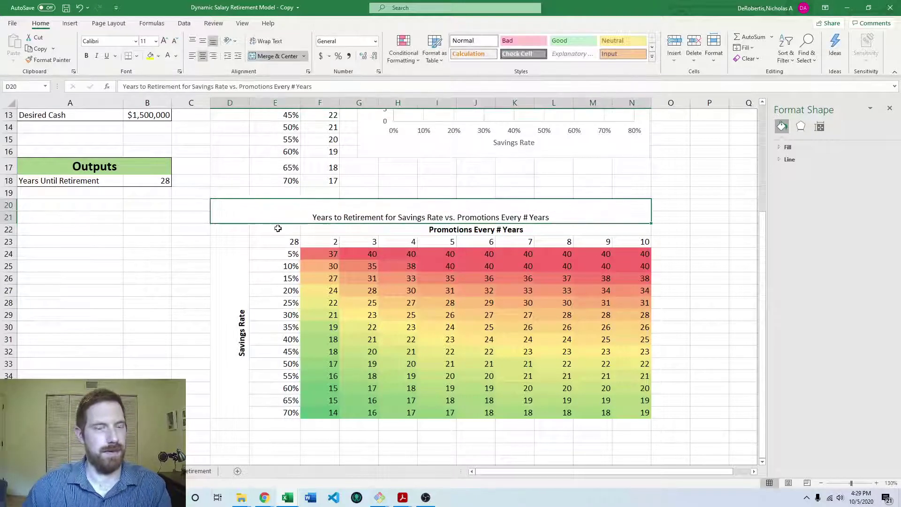
click(203, 41)
click(191, 254)
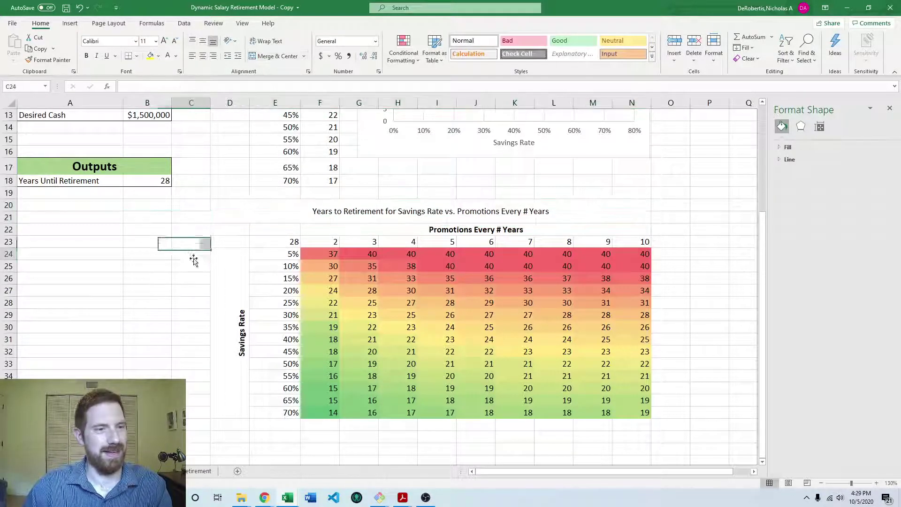
Step: Apply outside borders around the whole two-way table, including its title, in D20:N37
drag(238, 213, 640, 413)
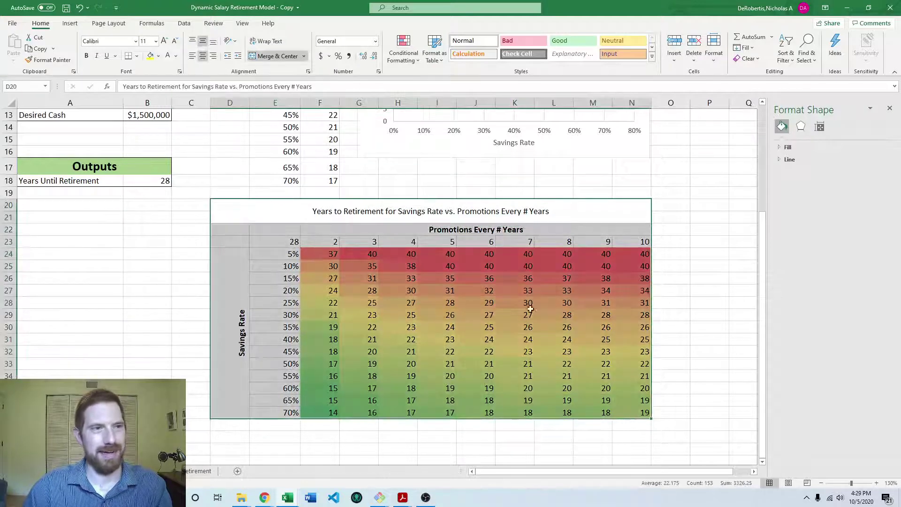
key(alt+h)
key(b)
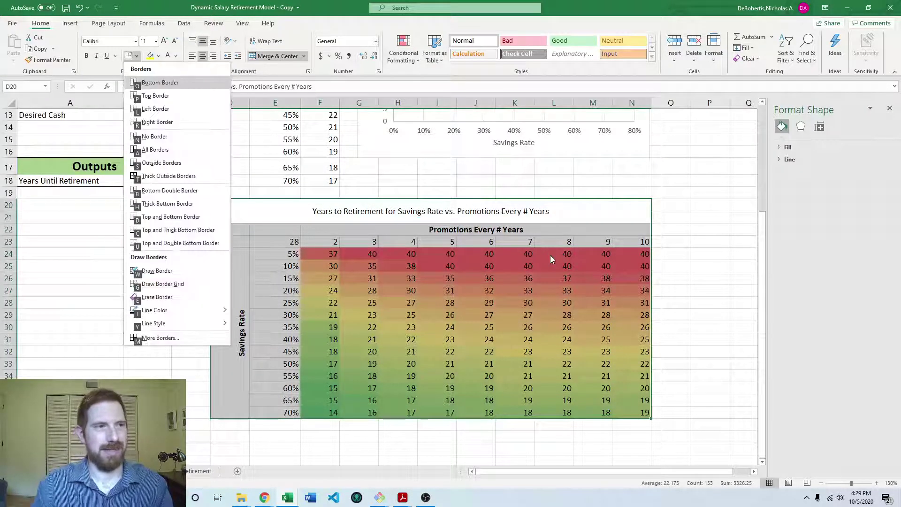
key(s)
click(699, 244)
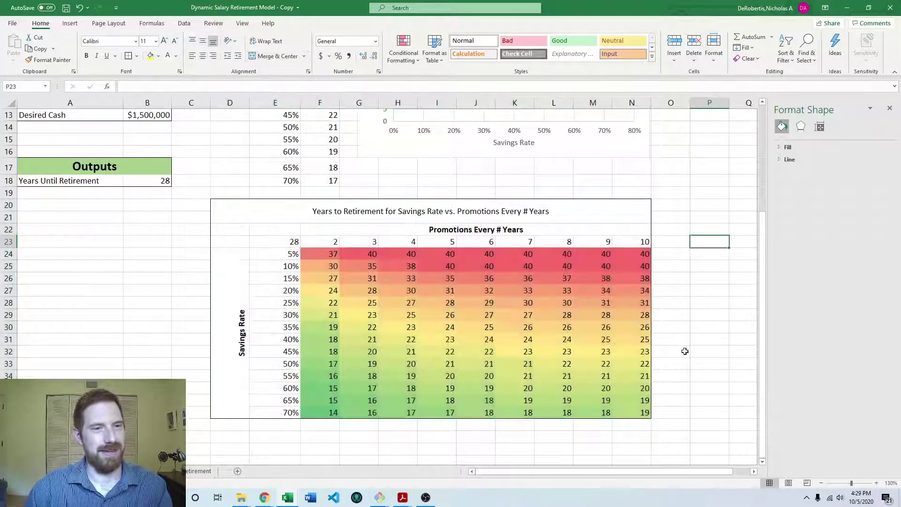
click(679, 375)
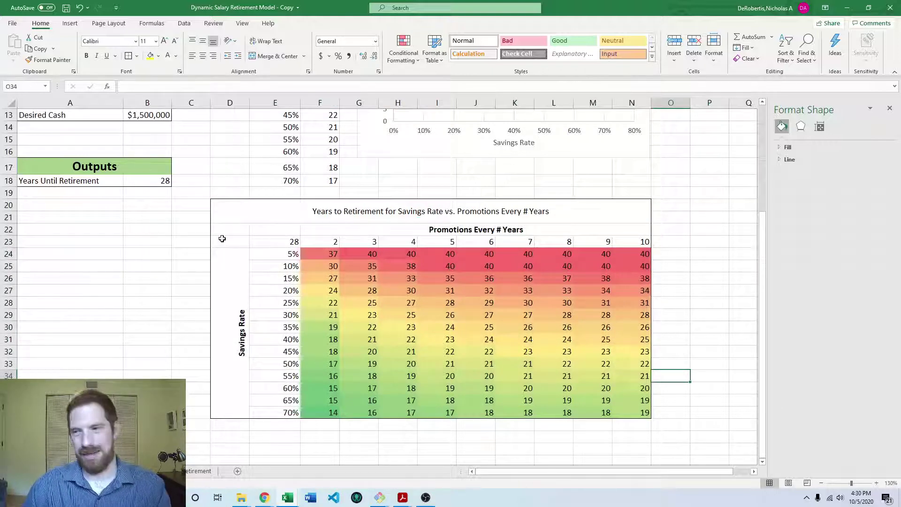
Step: Hide the two-way table's corner formula value in cell E23 by setting its font color to white
click(258, 241)
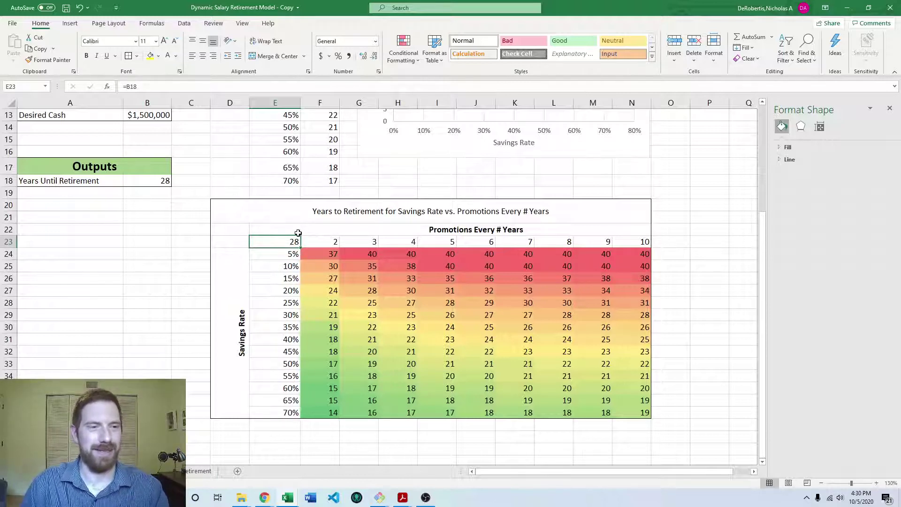
click(168, 55)
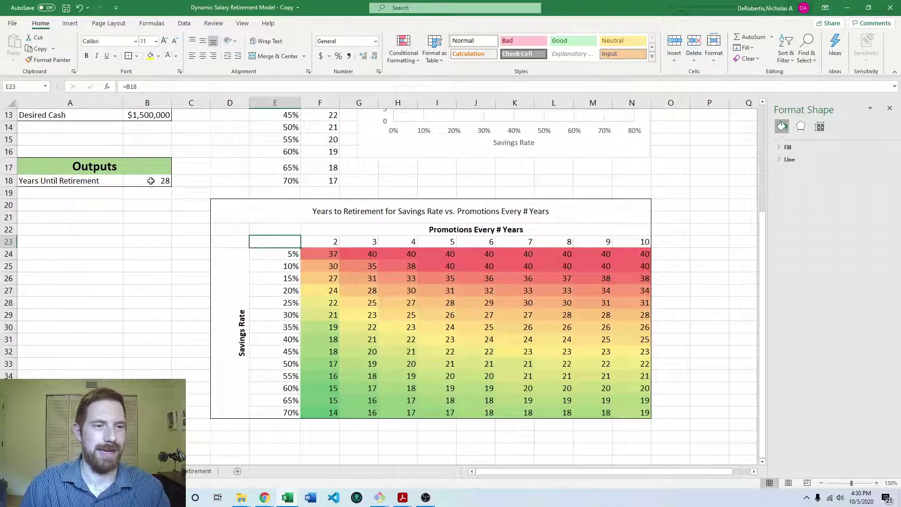
click(141, 206)
key(Down)
key(Down)
key(Down)
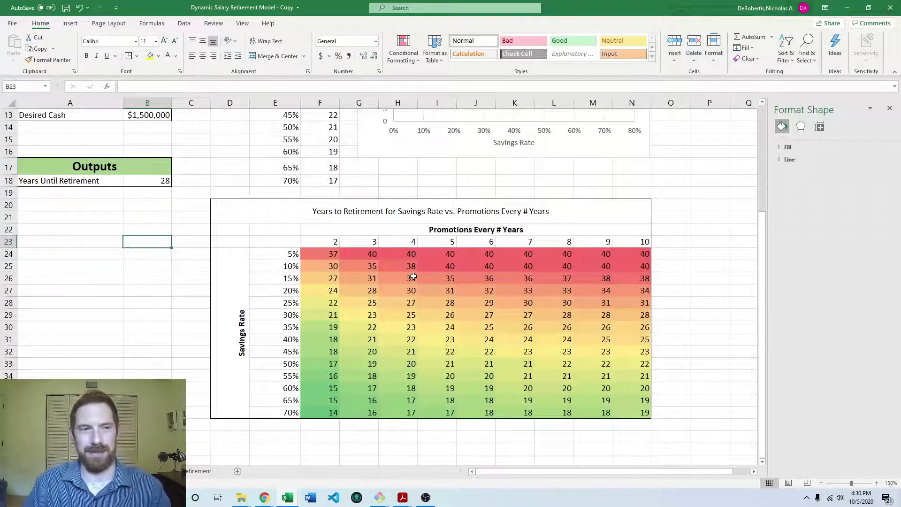
Step: Review the formatted two-way table together with the one-way savings rate table, its chart and the model inputs
click(387, 237)
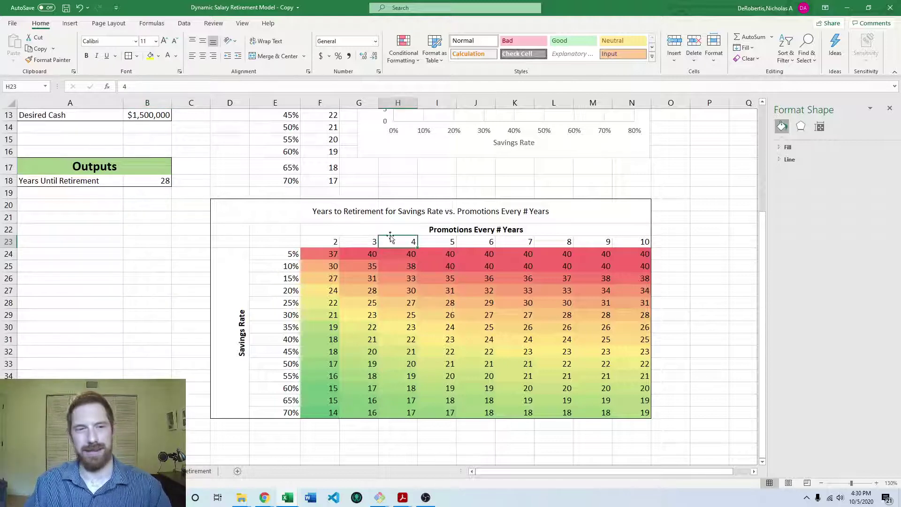
click(351, 207)
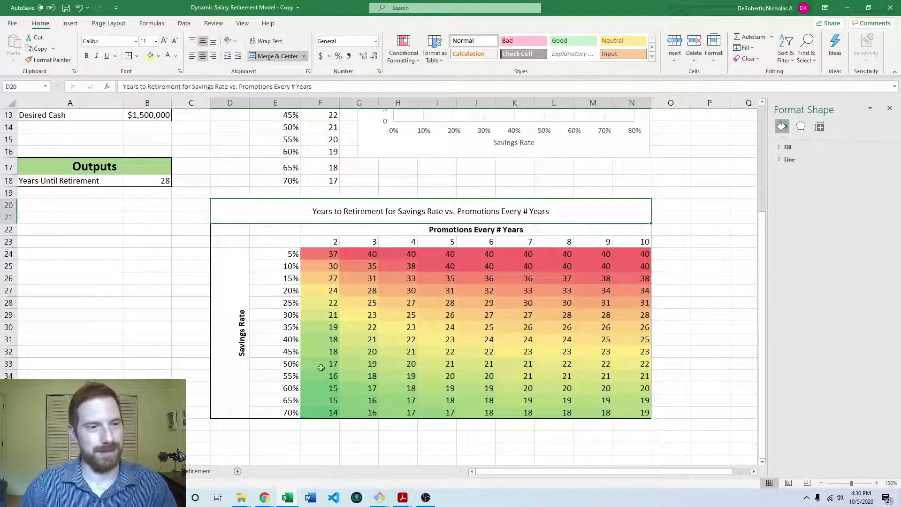
click(727, 277)
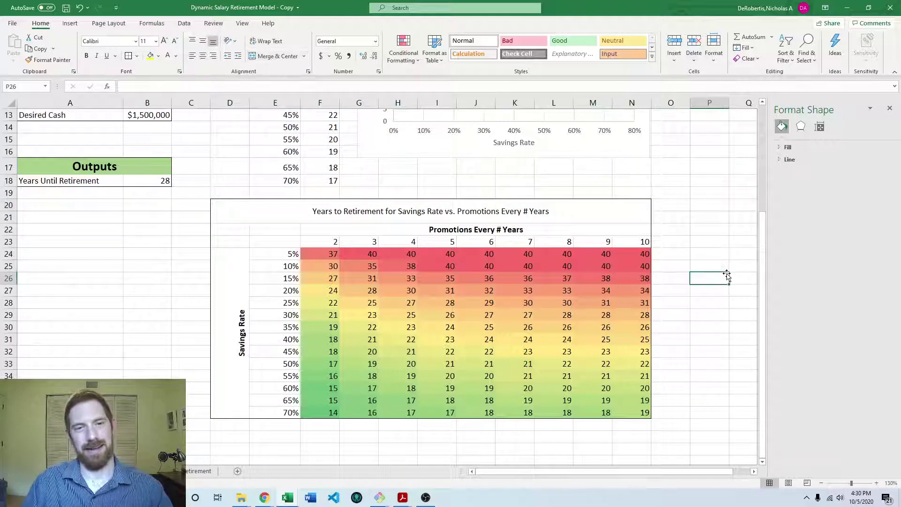
scroll(727, 277, up, 3)
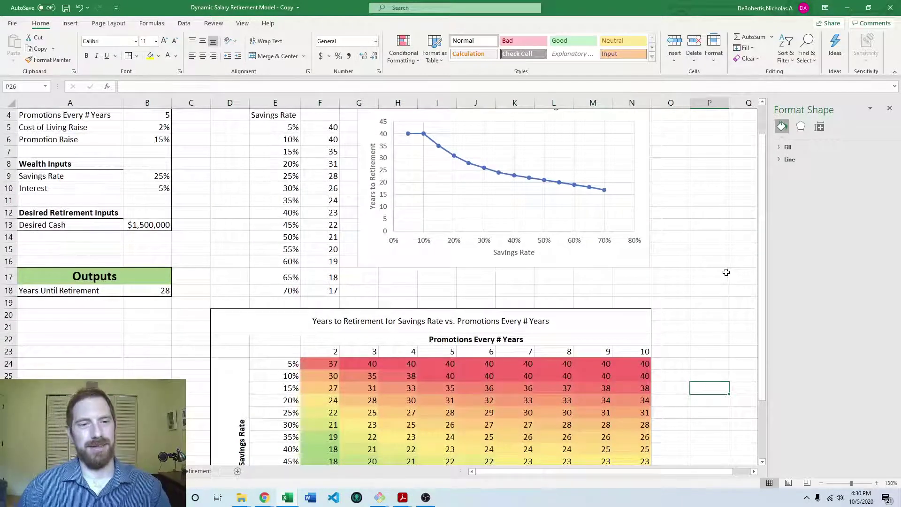
scroll(726, 272, down, 2)
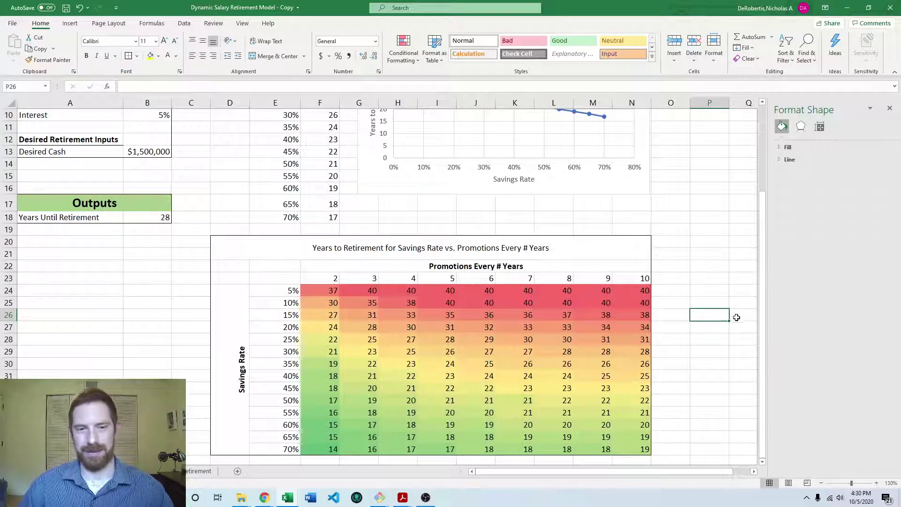
scroll(695, 342, down, 1)
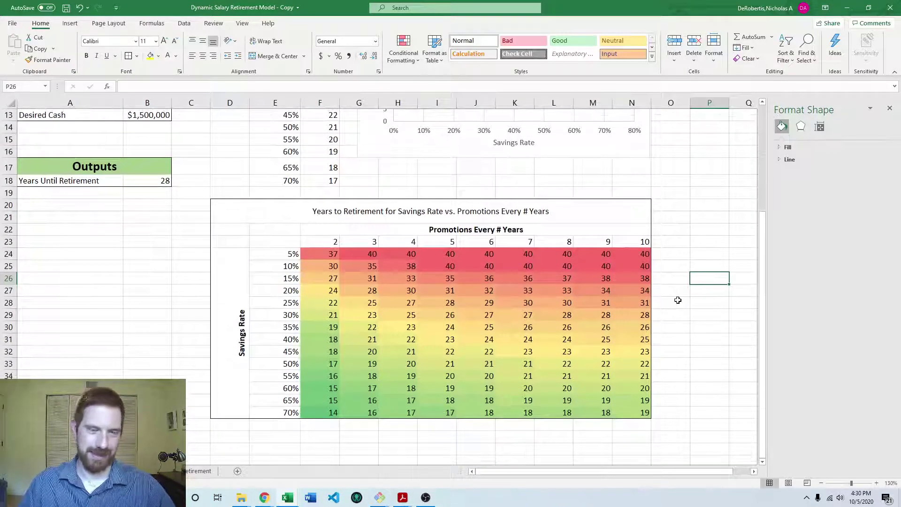
scroll(678, 299, up, 4)
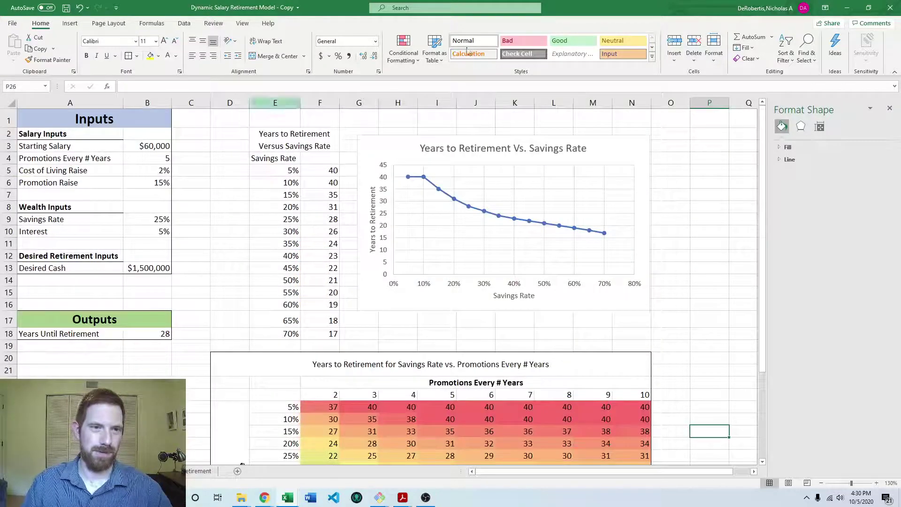
scroll(644, 145, down, 4)
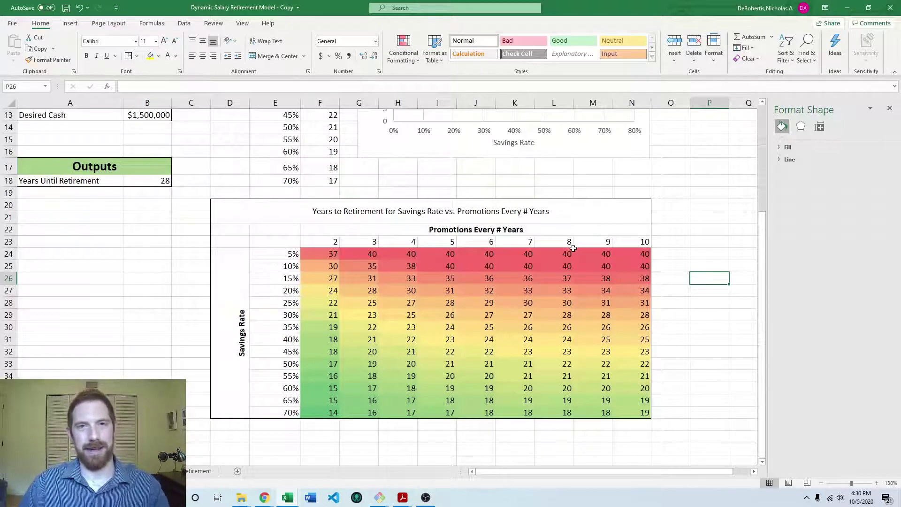
Step: Switch to the S7 Exploring the Parameter Space PDF in Adobe Acrobat Reader and advance to the Sensitivity Analysis in Excel Lab slide
click(408, 495)
click(436, 458)
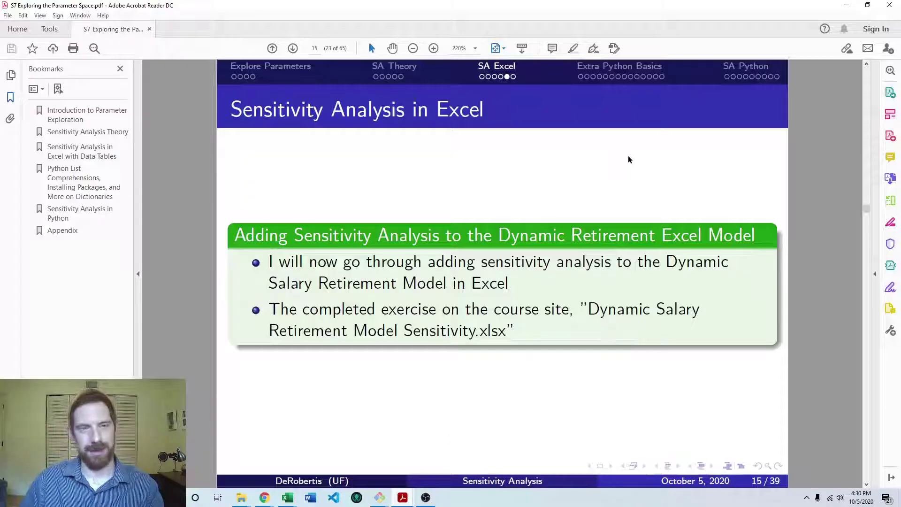
scroll(630, 160, down, 1)
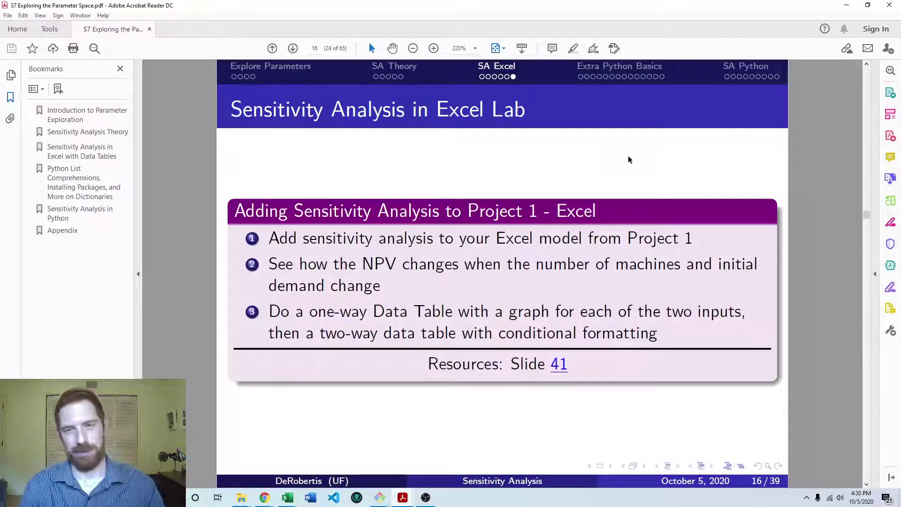